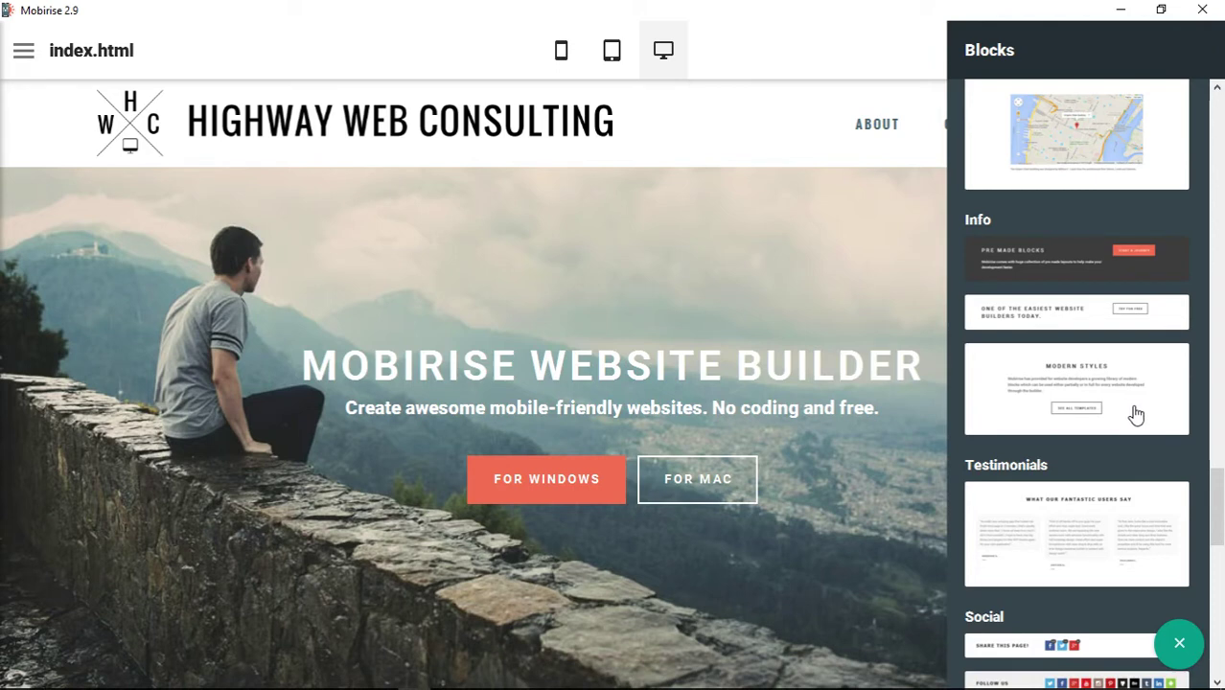
Step: Add the dark Pre Made Blocks info block with the START A JOURNEY button below the hero image
click(1091, 273)
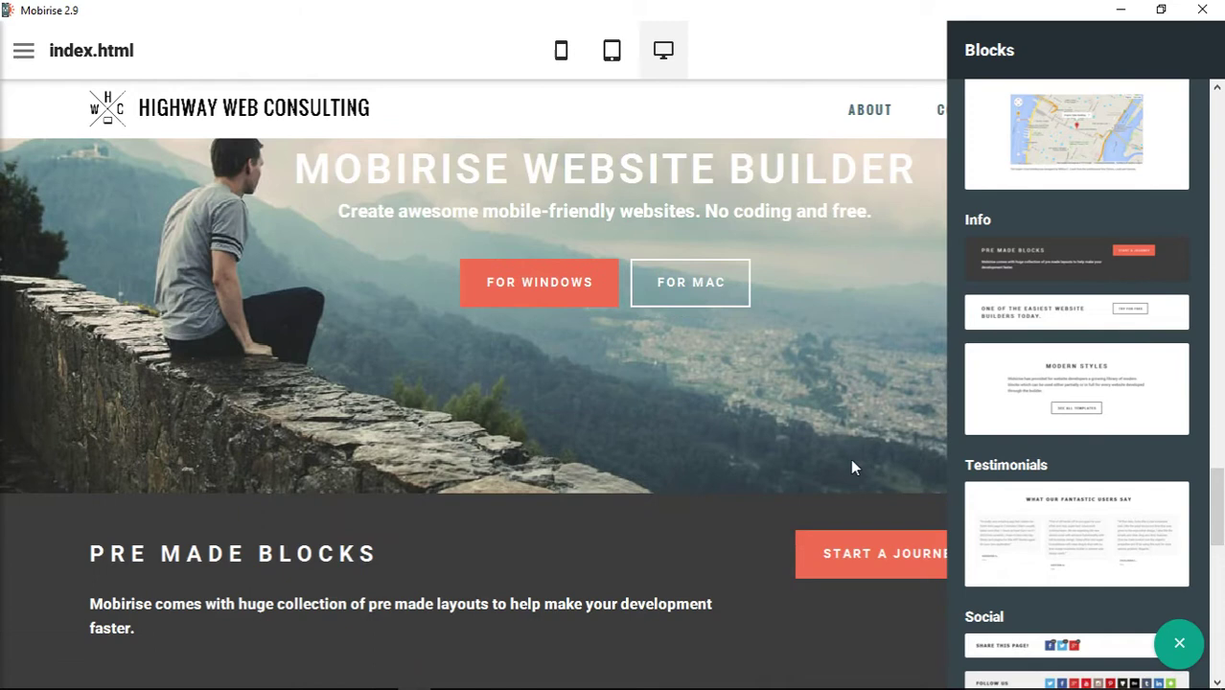
click(853, 72)
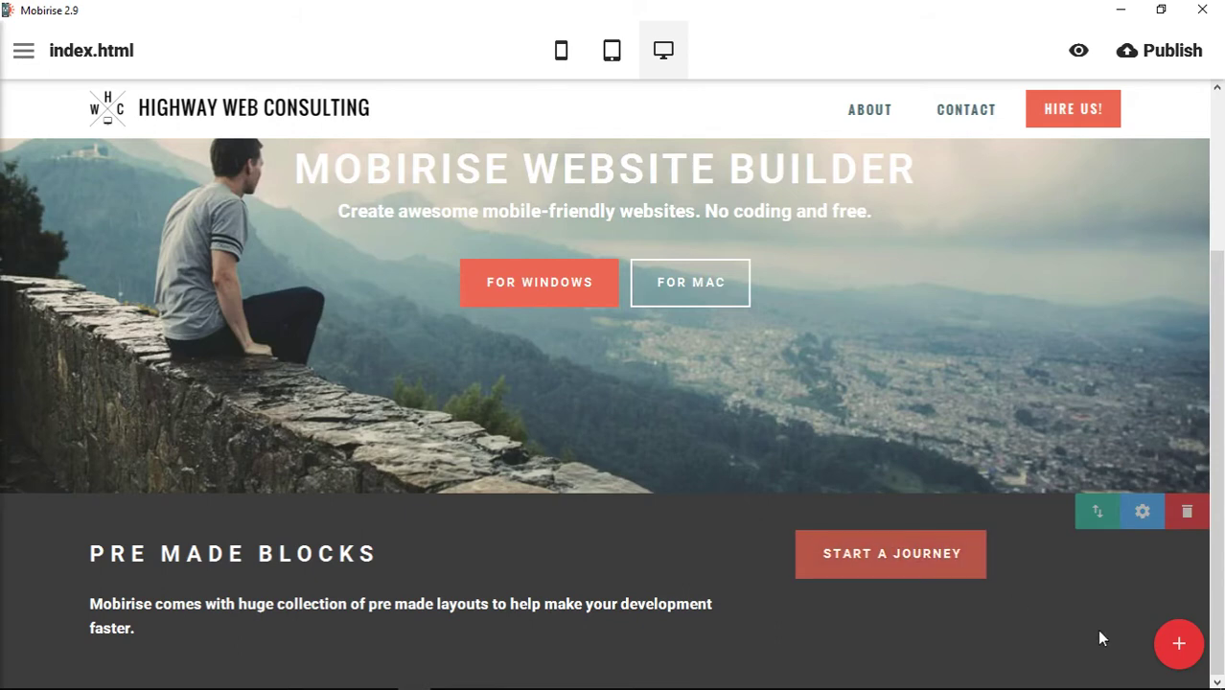
Step: Toggle the Pre Made Blocks section's title off and on, and do the same with its text
click(1145, 515)
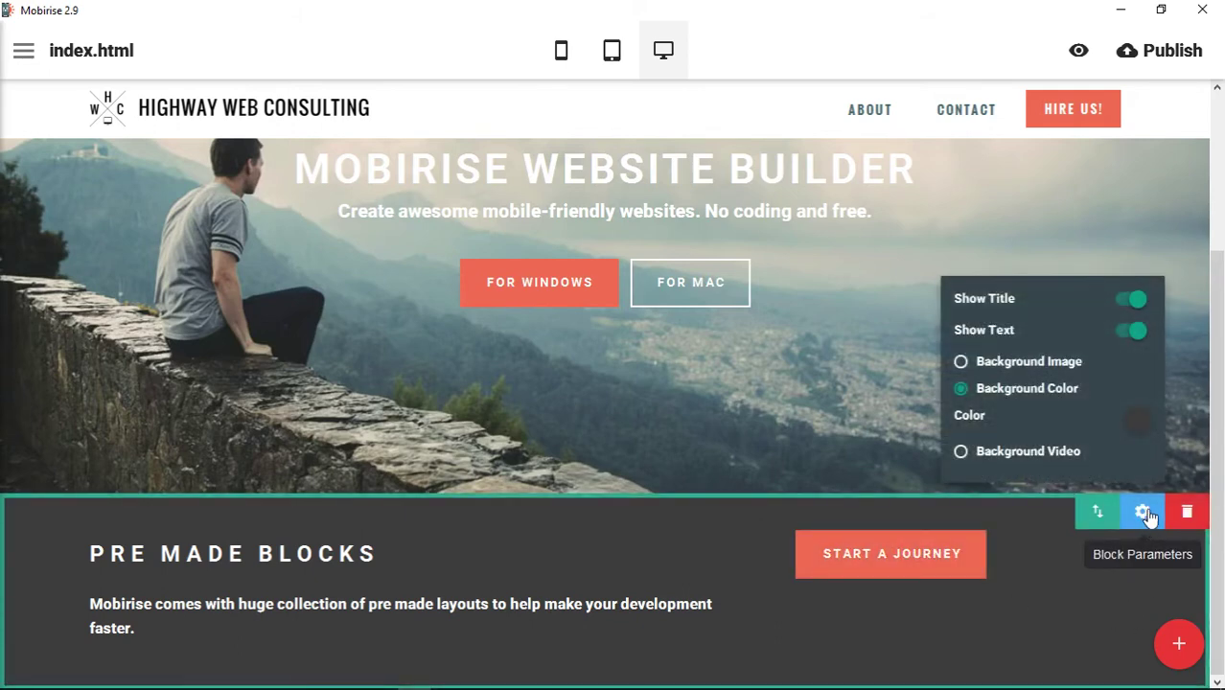
click(1133, 300)
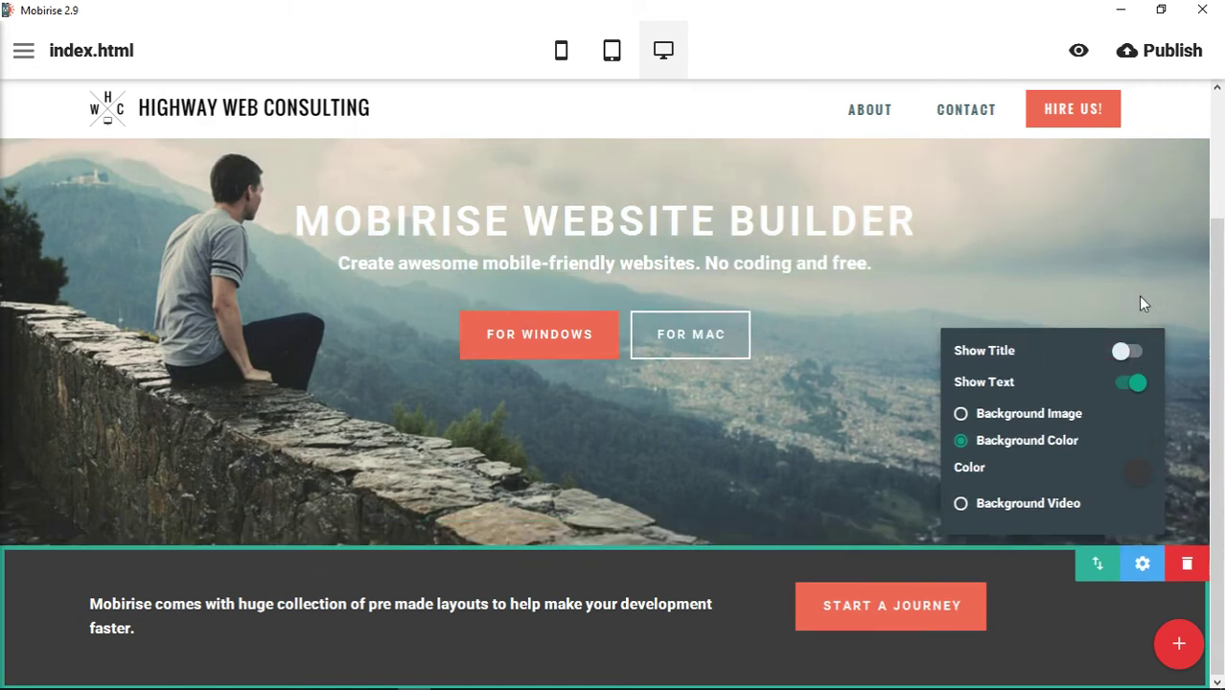
click(1125, 353)
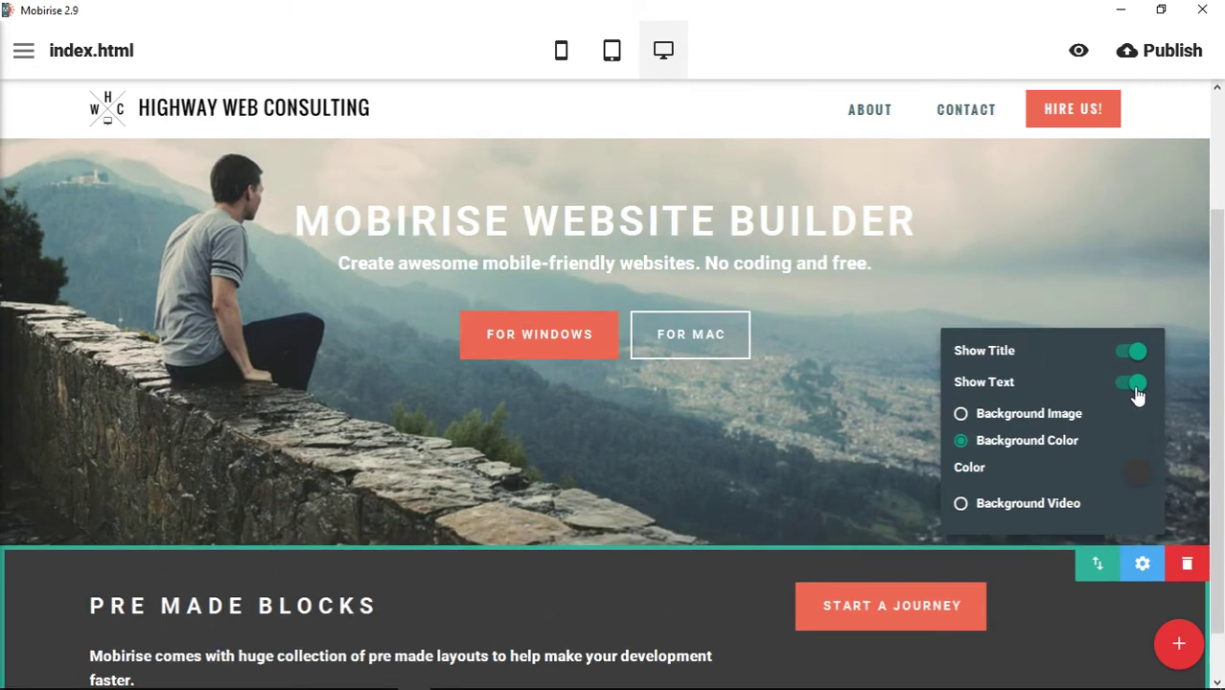
click(1134, 386)
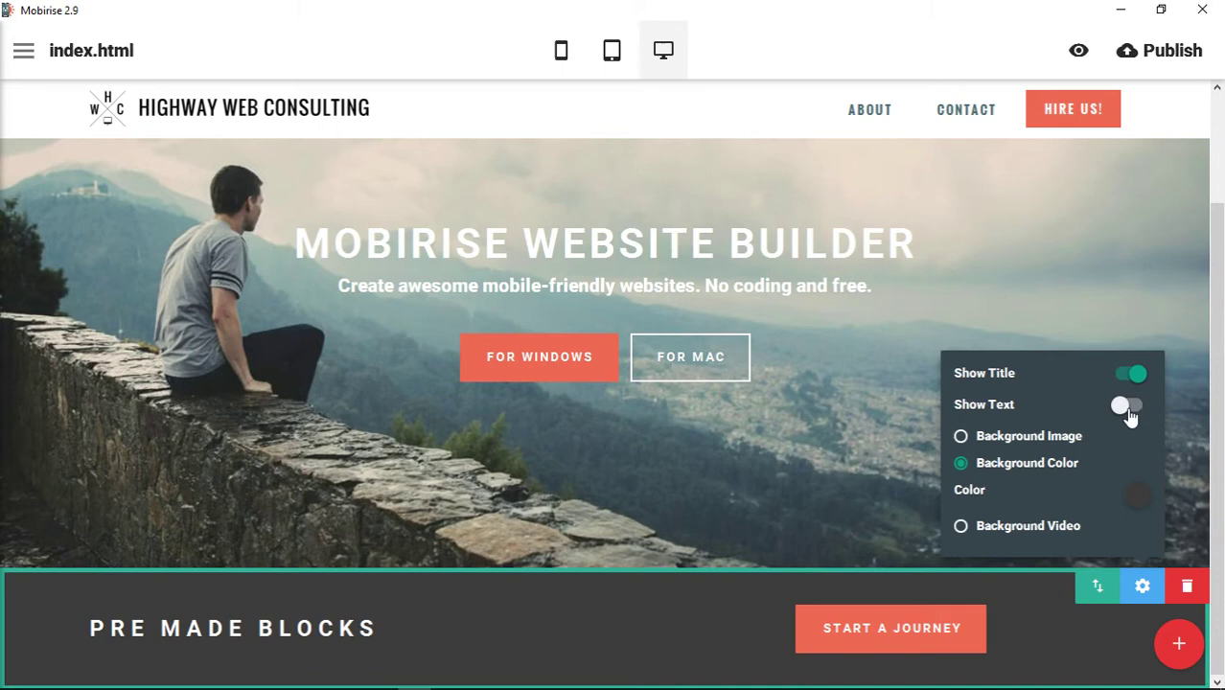
click(1131, 408)
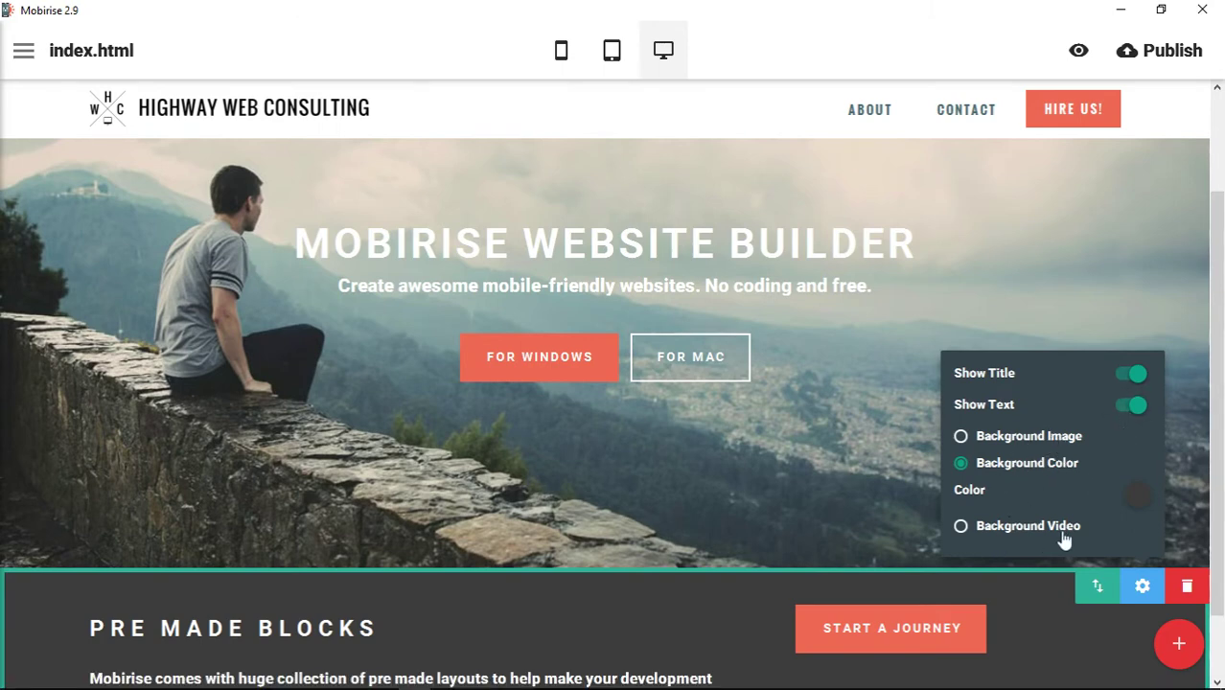
Step: Set the Pre Made Blocks section's background color to medium blue
click(1136, 496)
click(1109, 565)
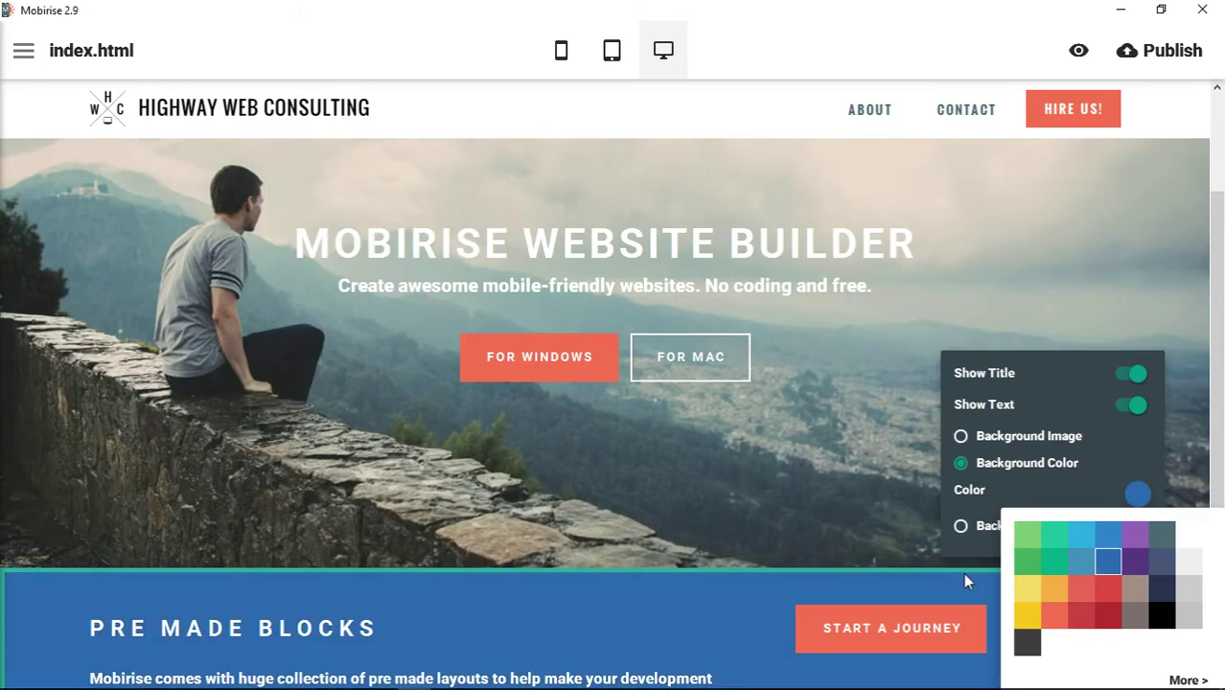
scroll(1223, 446, down, 1)
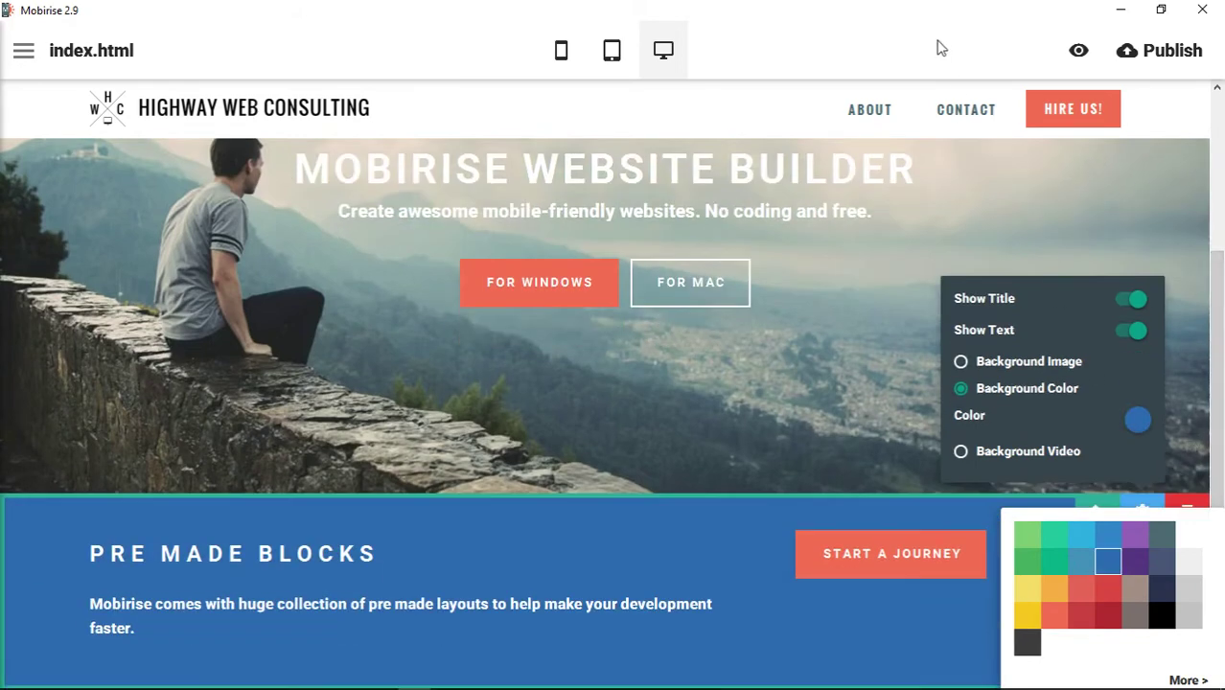
click(963, 635)
Step: Change the START A JOURNEY button's color to the light grey option
click(959, 556)
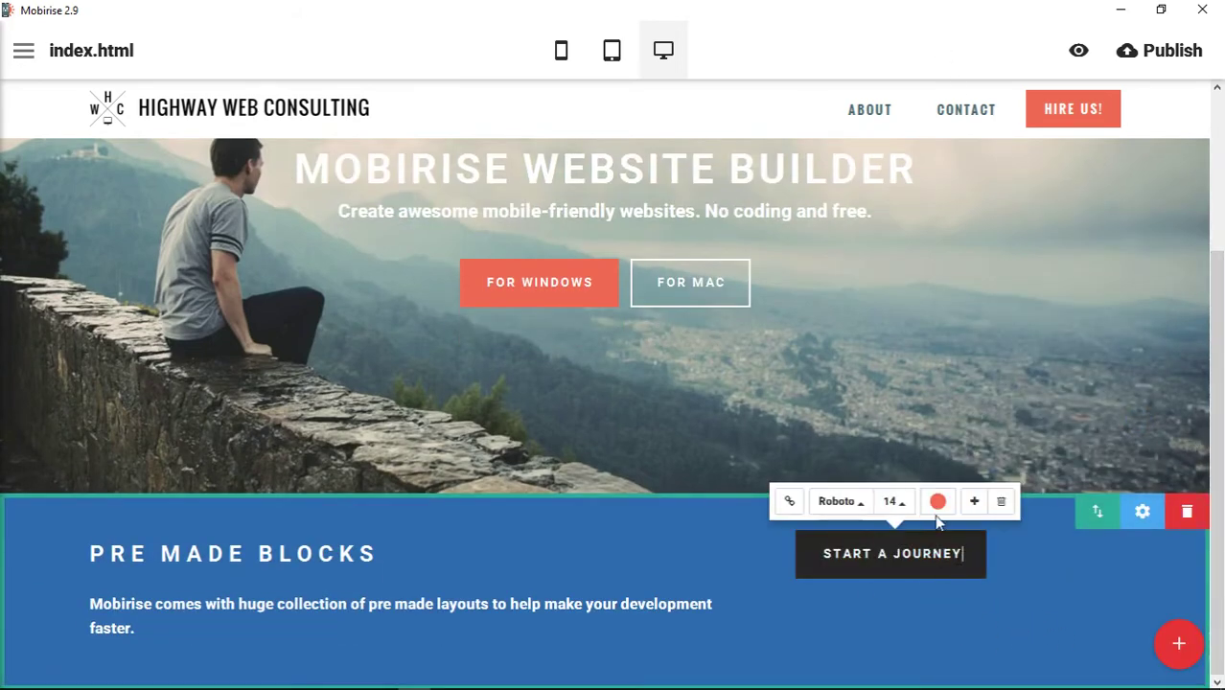
click(938, 501)
click(963, 331)
click(1011, 630)
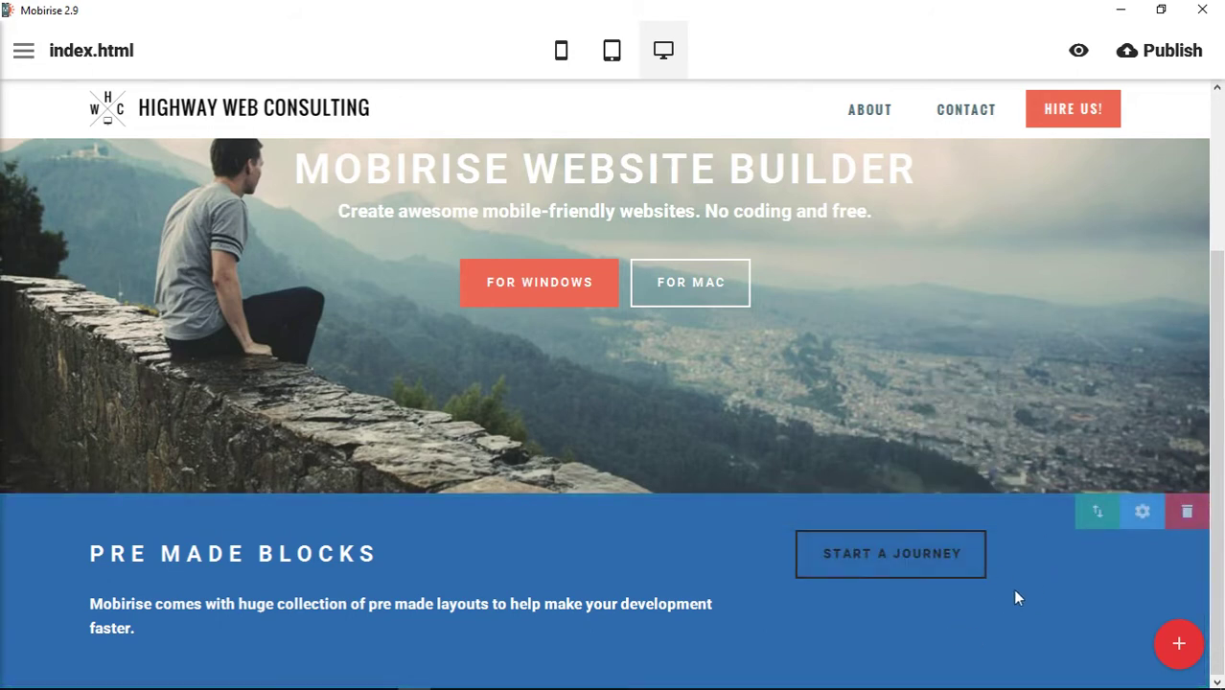
click(956, 553)
click(938, 502)
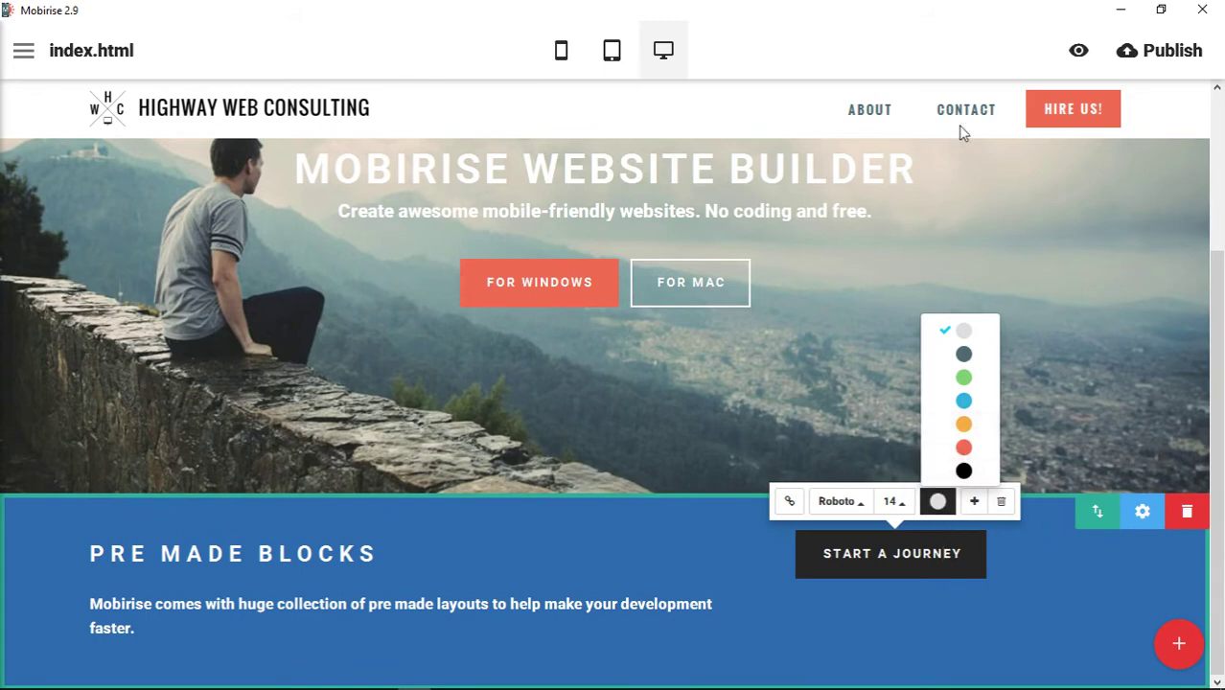
click(993, 165)
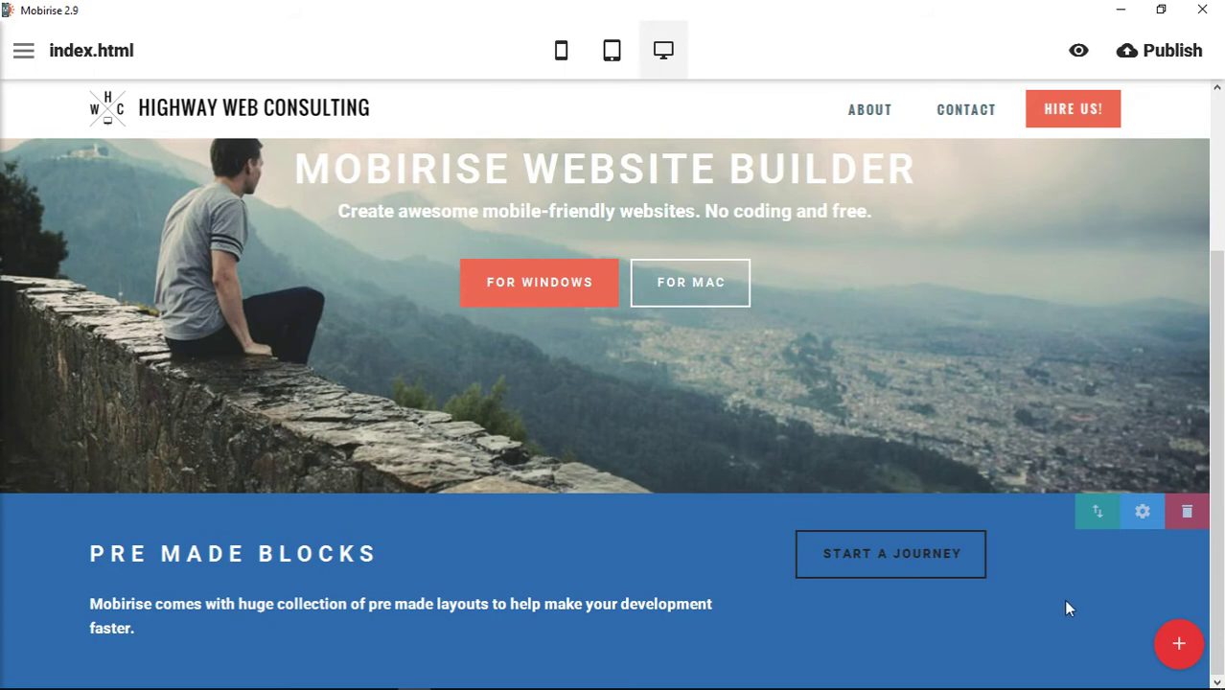
Step: Switch the Pre Made Blocks section to the default clouds background image
click(1143, 512)
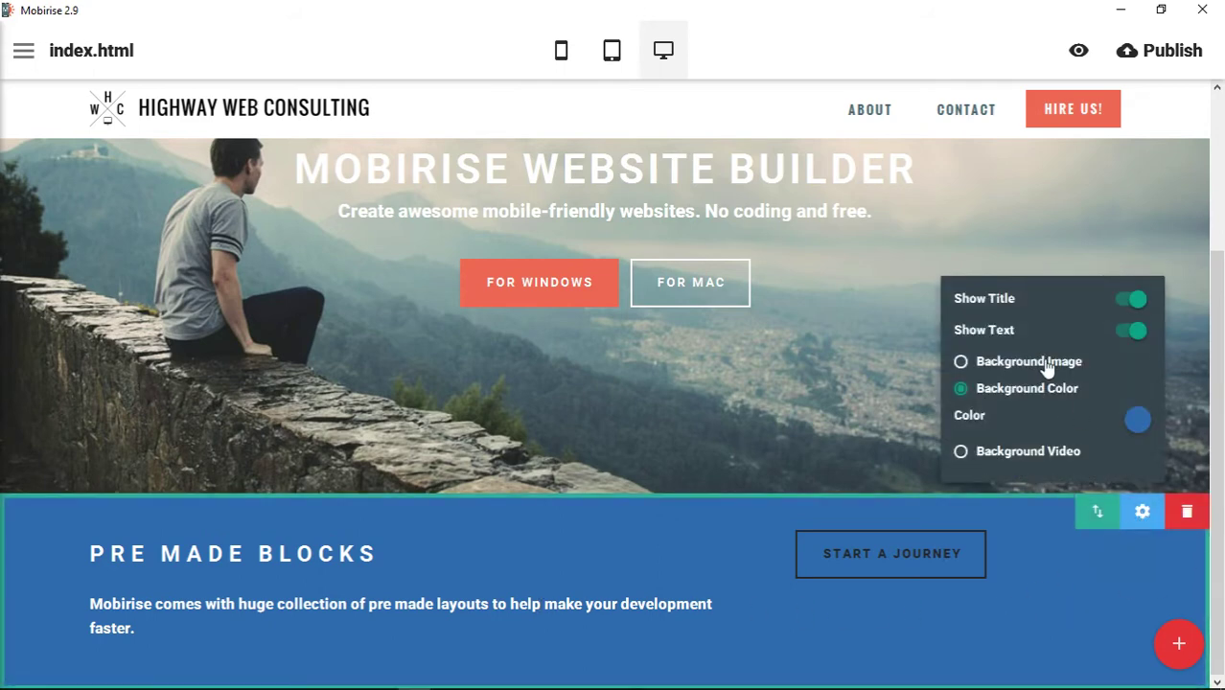
click(974, 364)
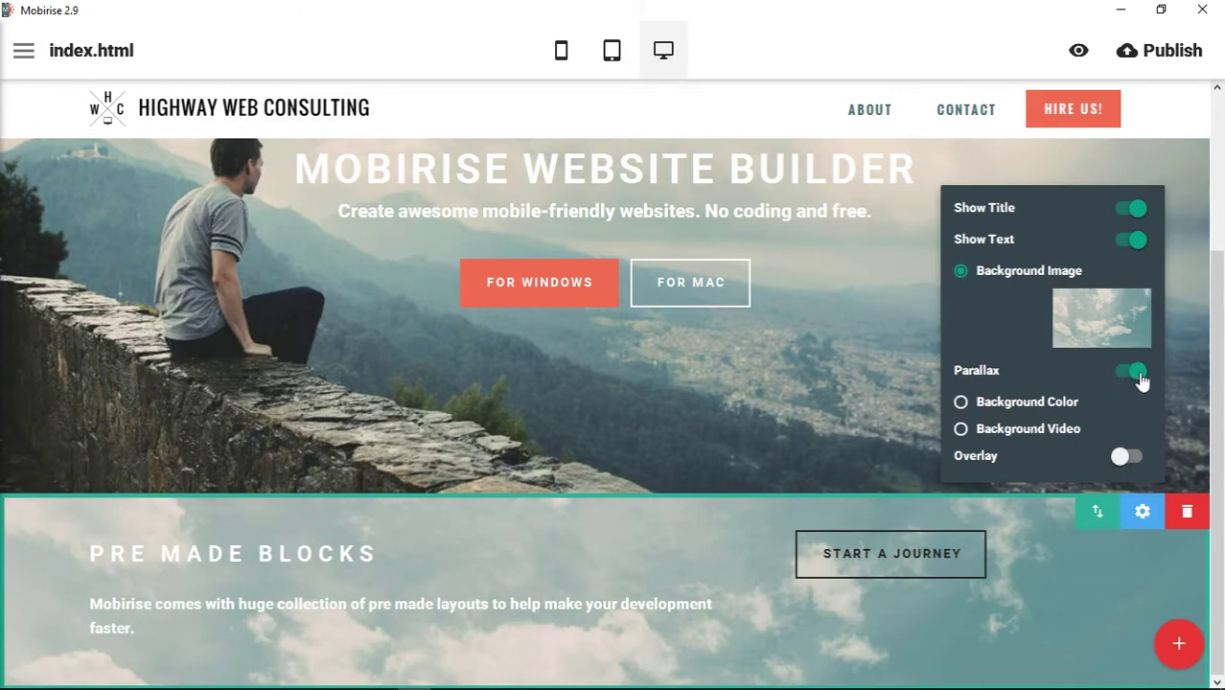
Step: Enable an overlay on the Pre Made Blocks section with 0.6 opacity and a light green color
click(1127, 460)
mouse_move(1052, 455)
mouse_down()
mouse_move(1098, 453)
mouse_move(1070, 454)
mouse_up()
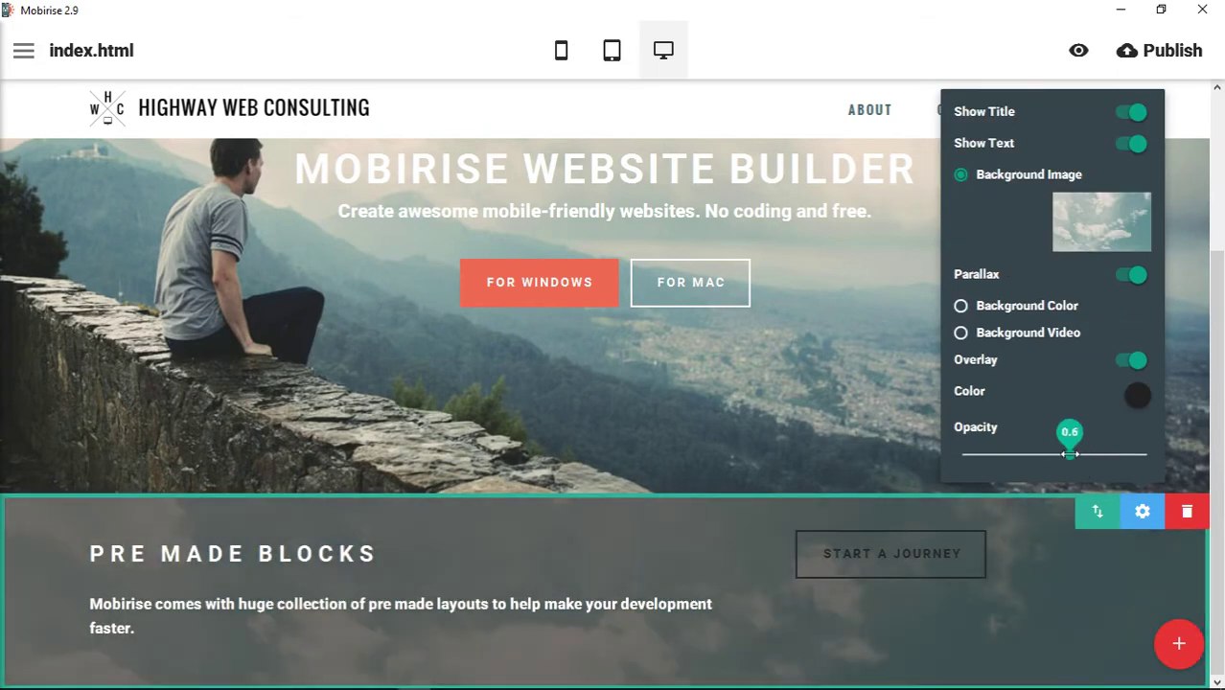
click(1130, 397)
click(1027, 437)
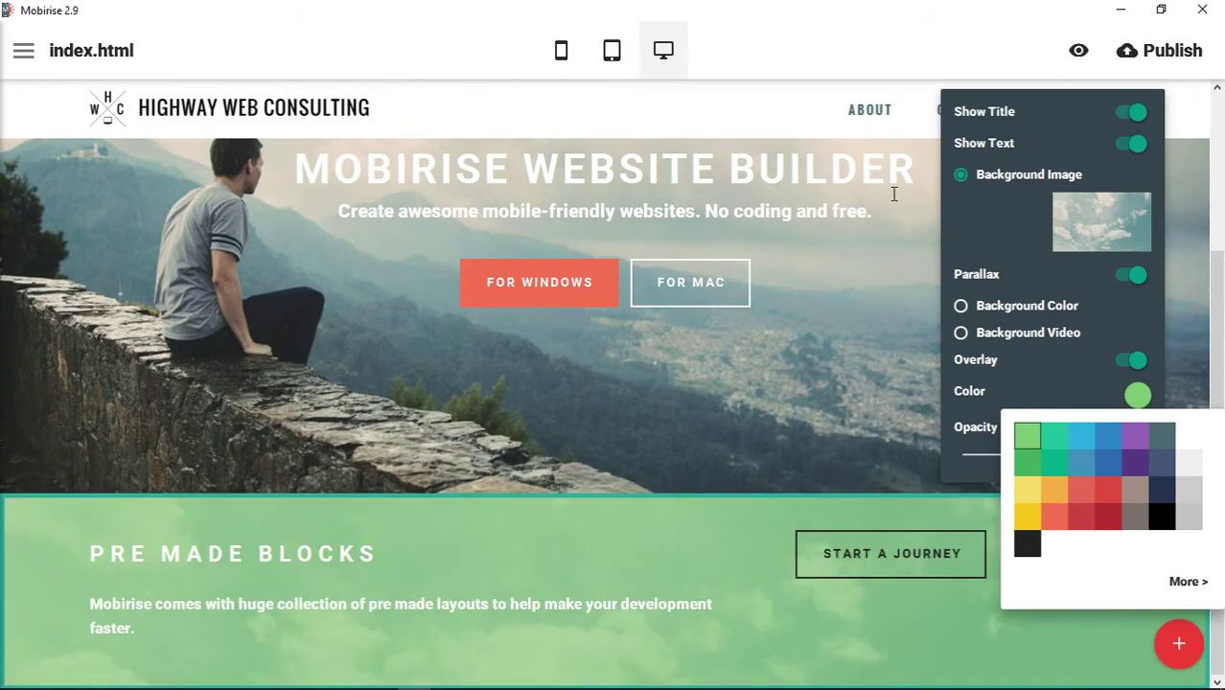
click(891, 39)
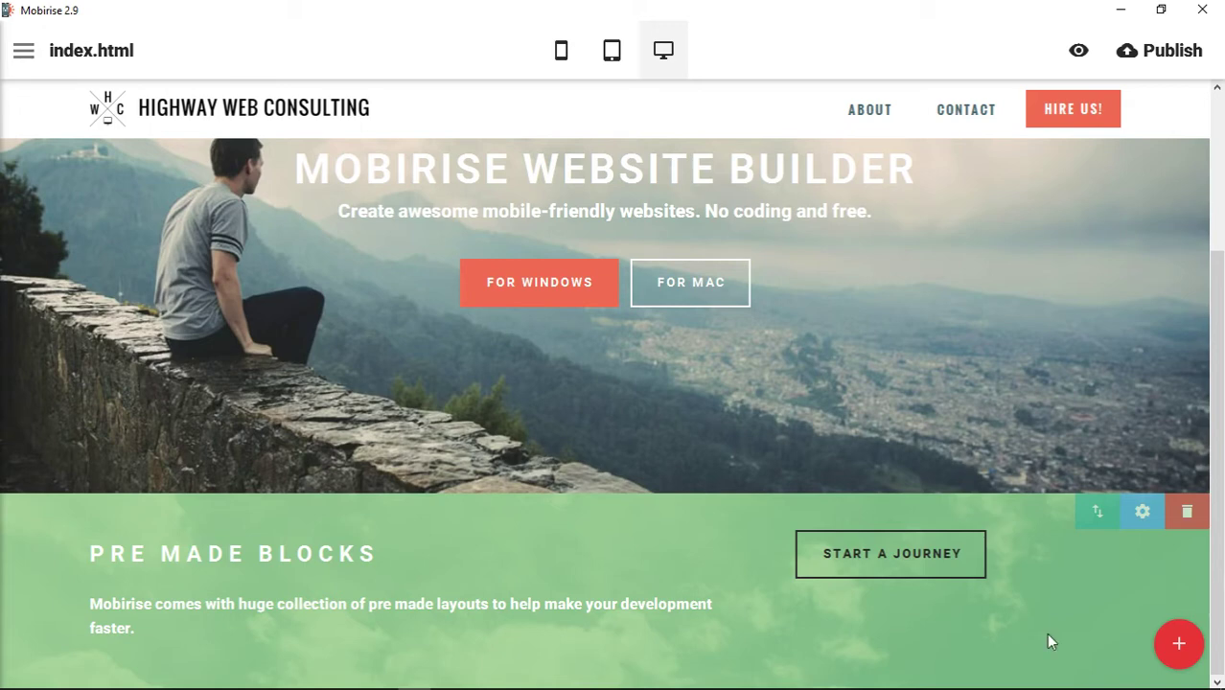
Step: Add two plain article text blocks below the Pre Made Blocks section
click(1179, 645)
scroll(1110, 400, up, 10)
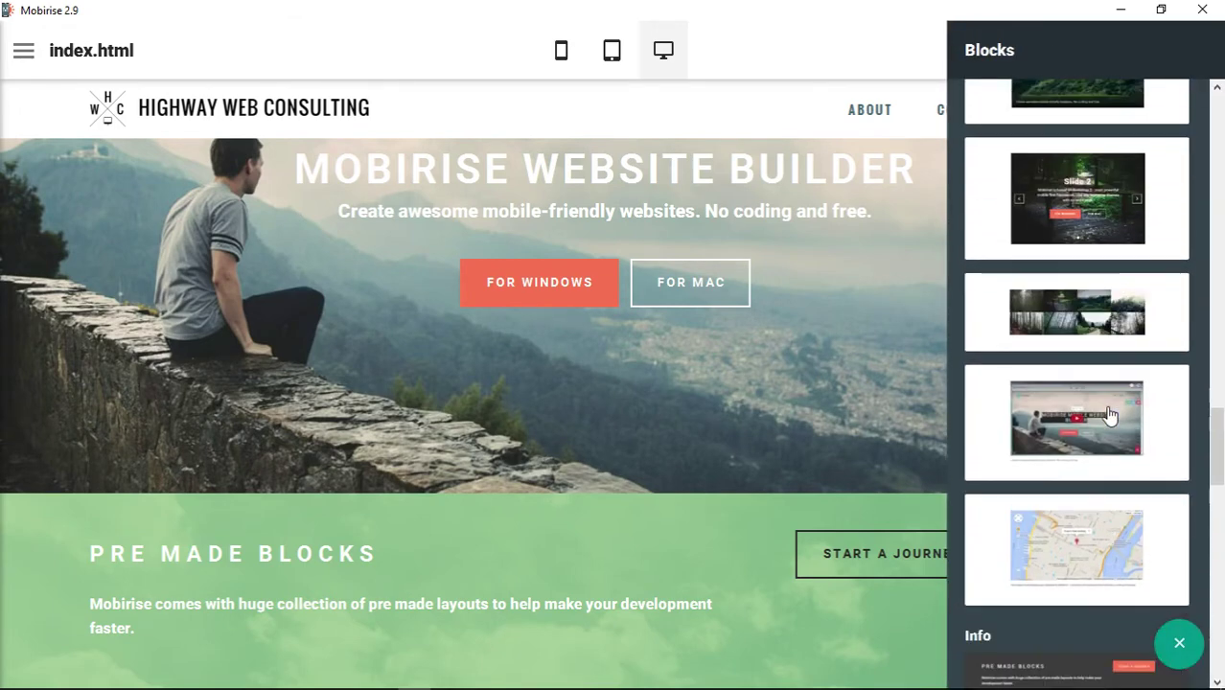
scroll(1105, 417, down, 5)
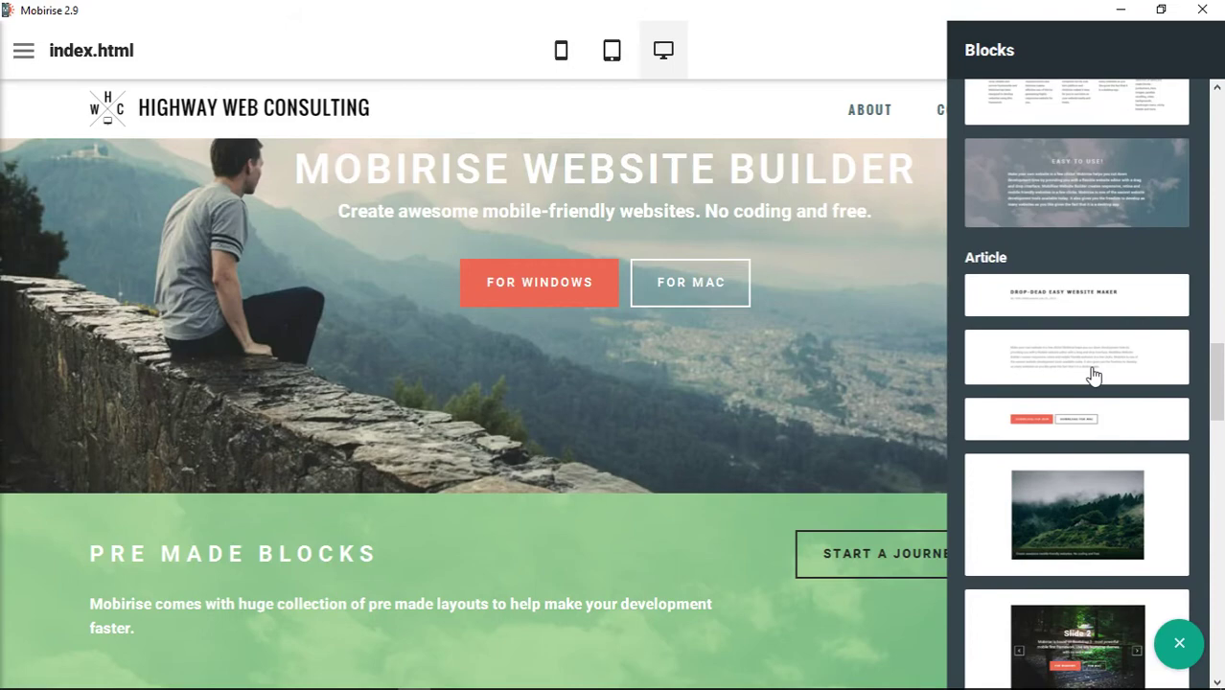
click(821, 55)
scroll(1033, 397, up, 4)
scroll(1034, 410, down, 1)
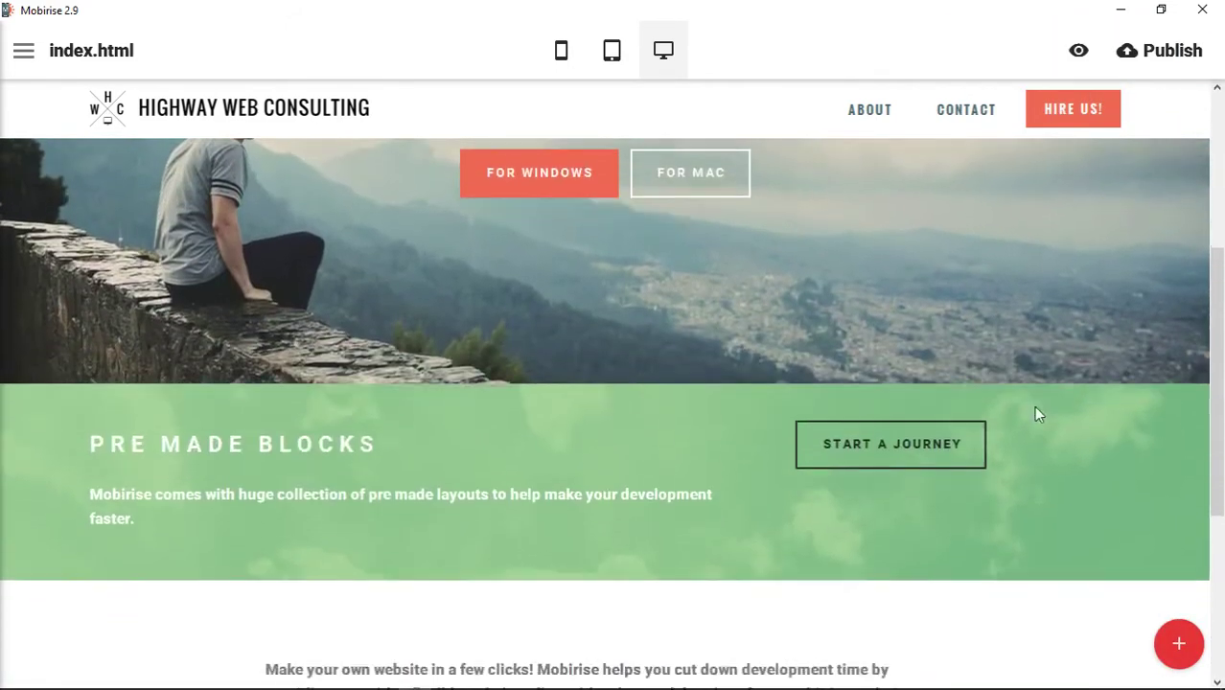
Step: Turn off the color overlay on the Pre Made Blocks section
click(1143, 355)
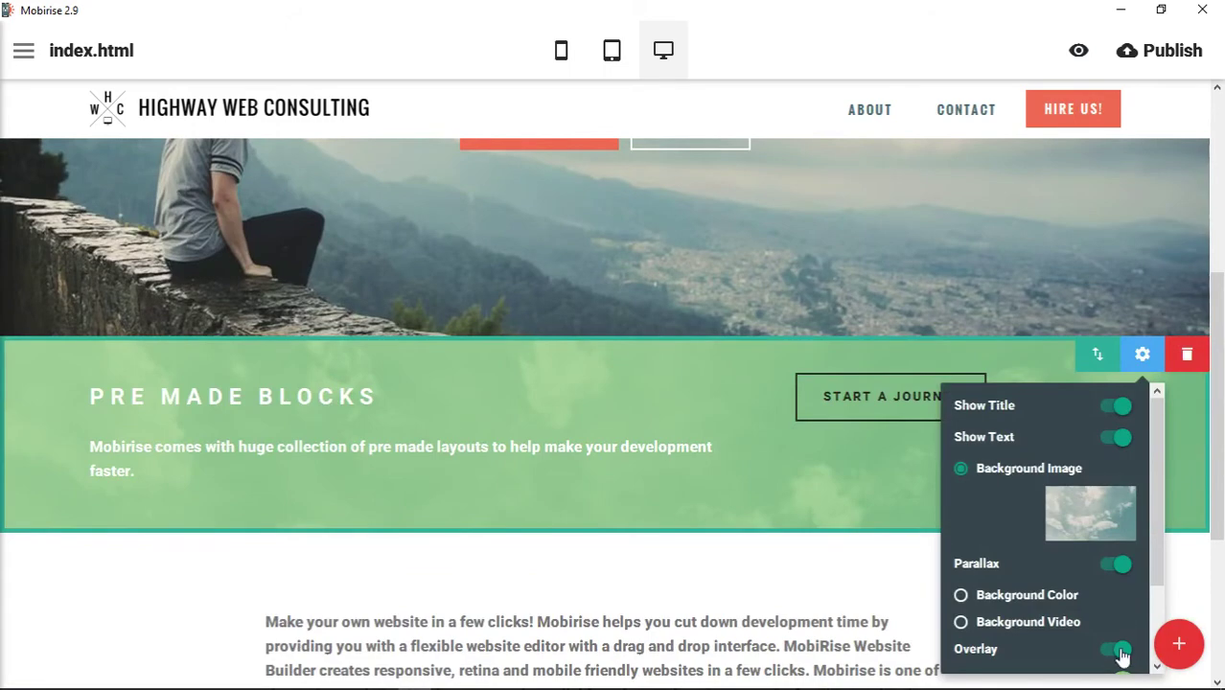
click(1119, 652)
click(1024, 523)
Step: Examine the parallax effect of the Pre Made Blocks background on the page and review the section's background options
scroll(1023, 520, up, 3)
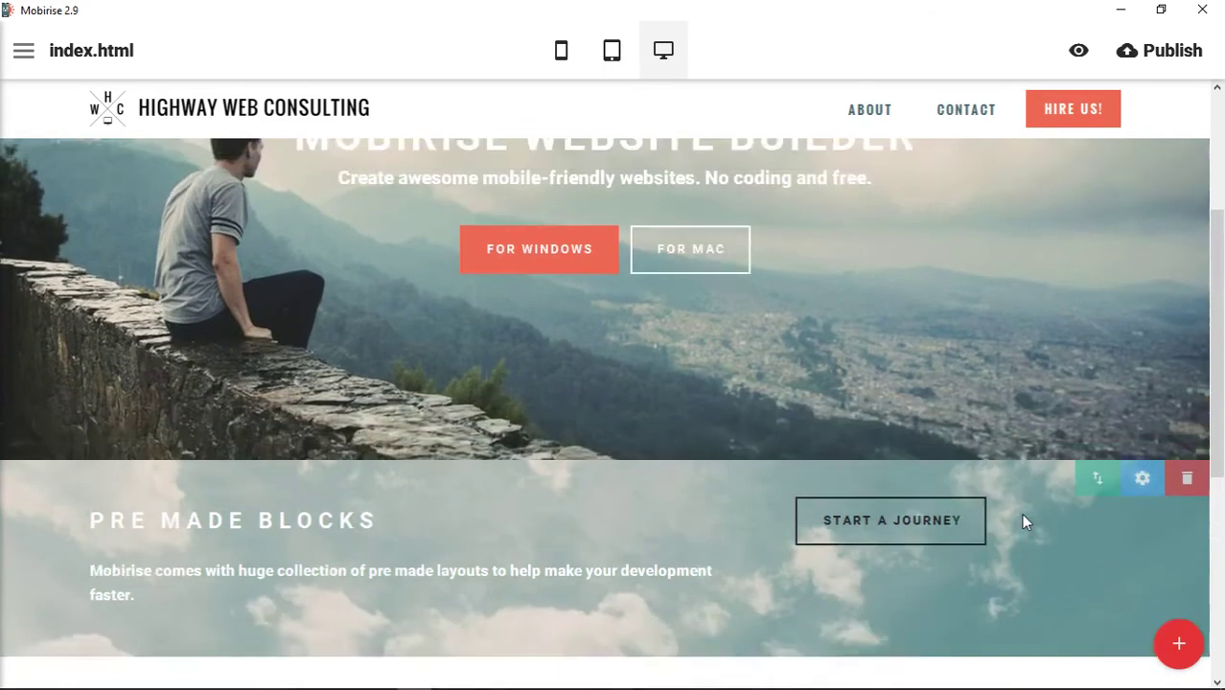
scroll(1022, 508, down, 4)
scroll(1020, 497, down, 2)
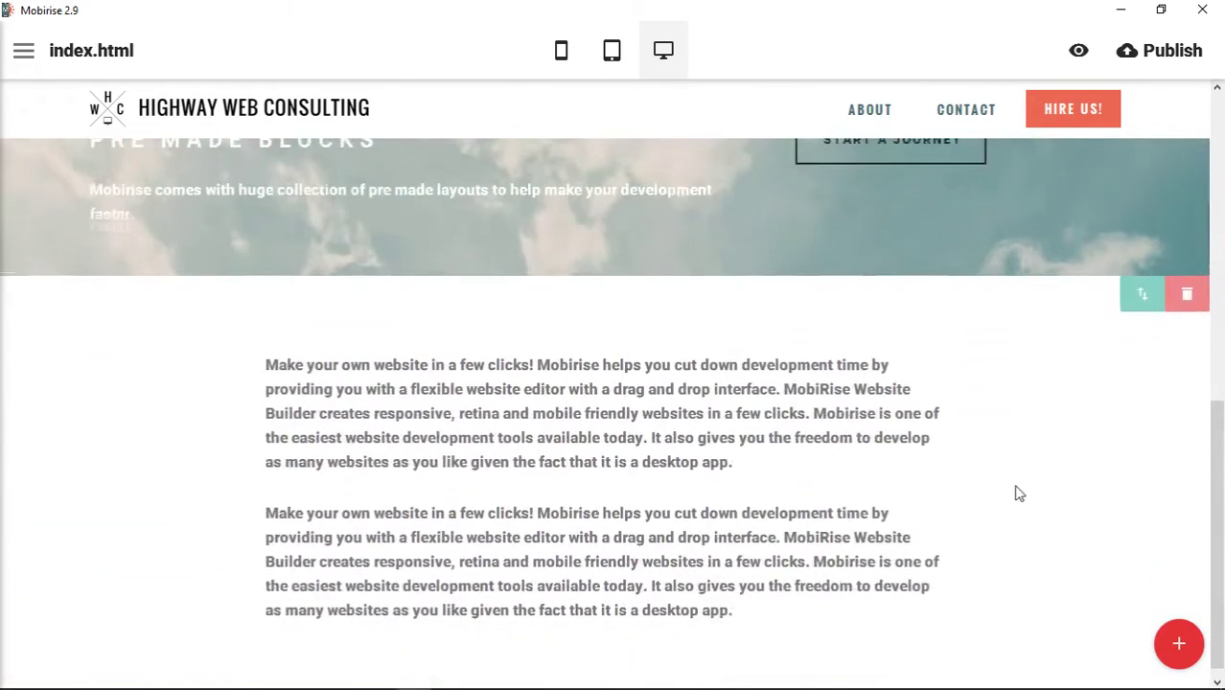
scroll(1018, 495, up, 5)
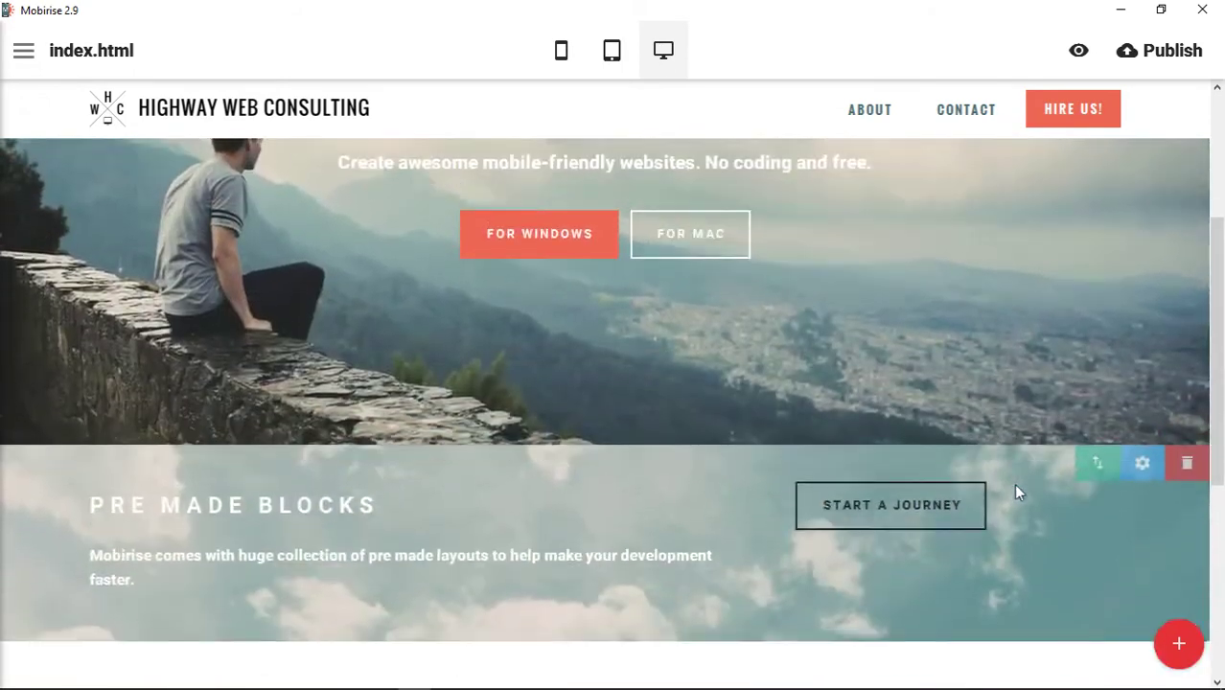
scroll(1018, 492, down, 3)
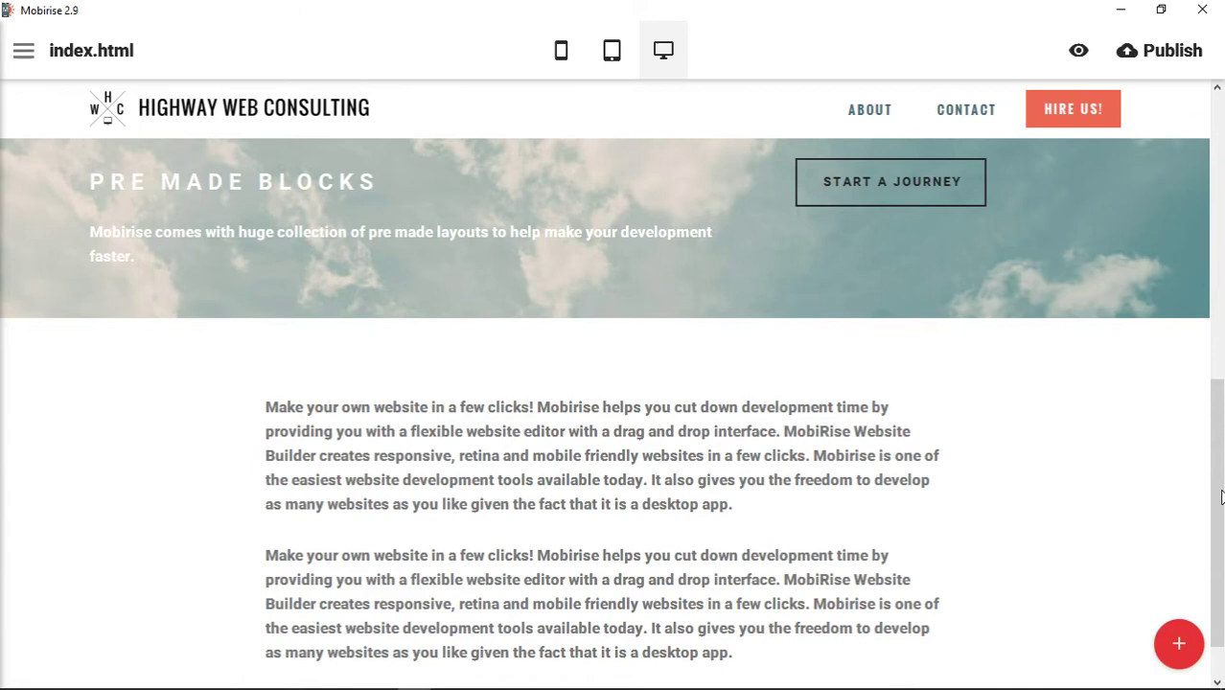
scroll(1190, 350, up, 2)
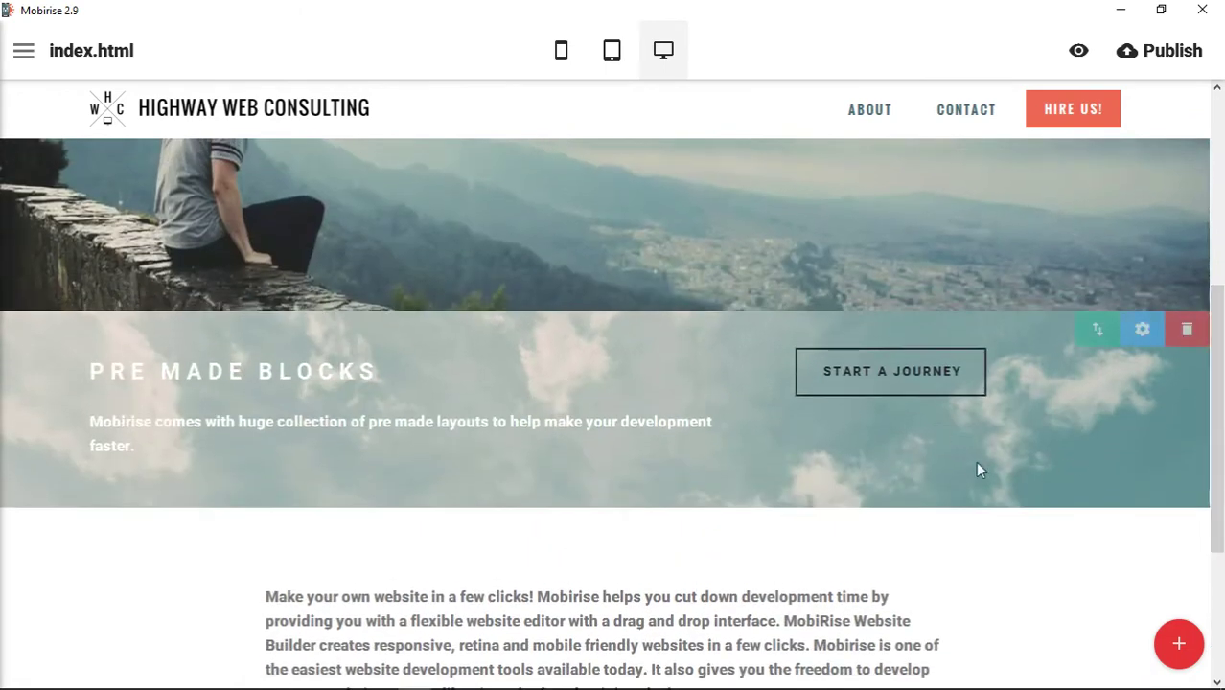
click(1143, 331)
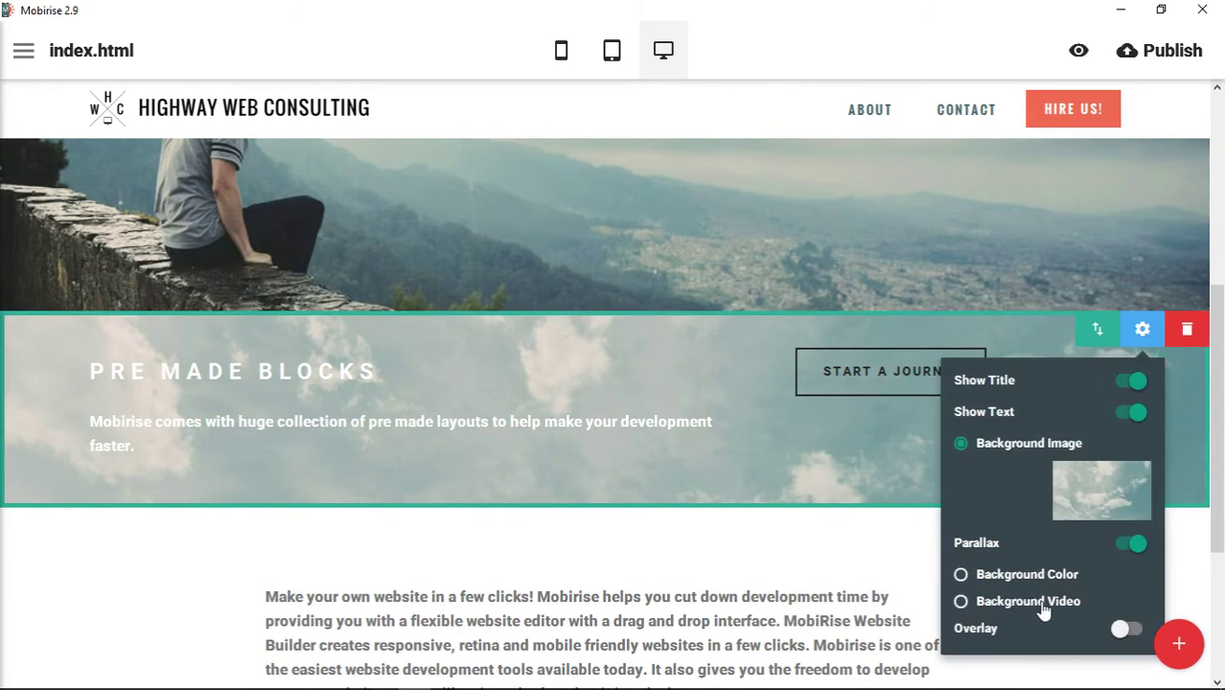
click(949, 247)
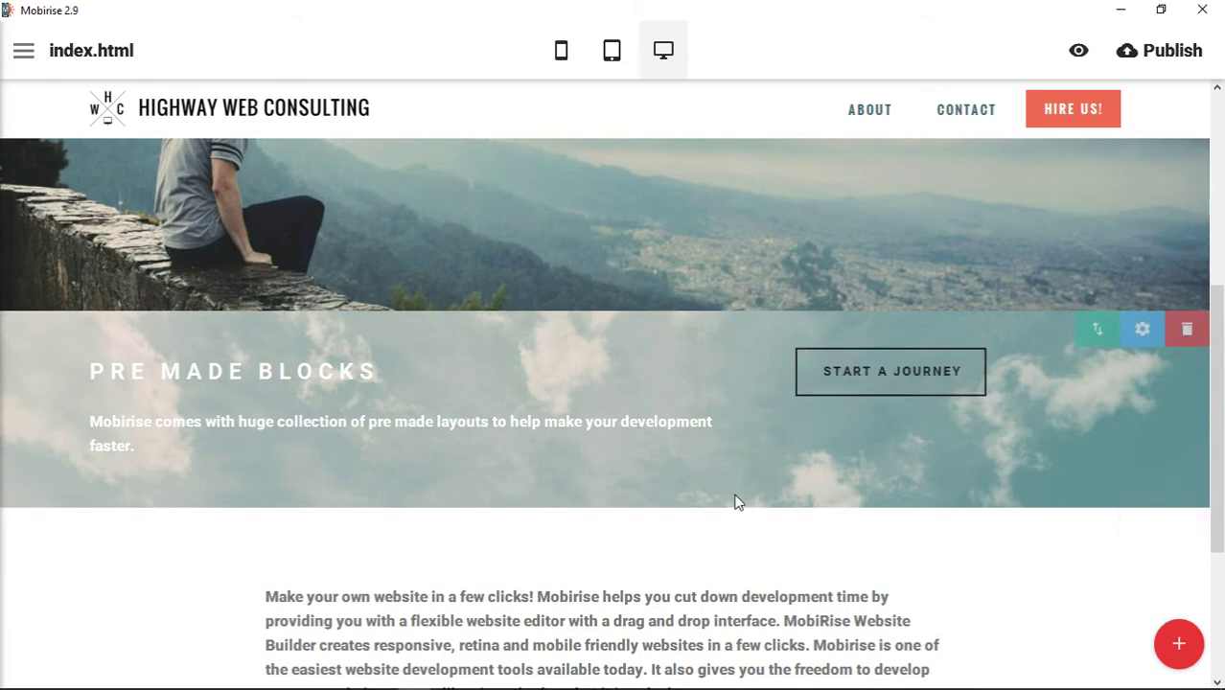
scroll(735, 396, up, 5)
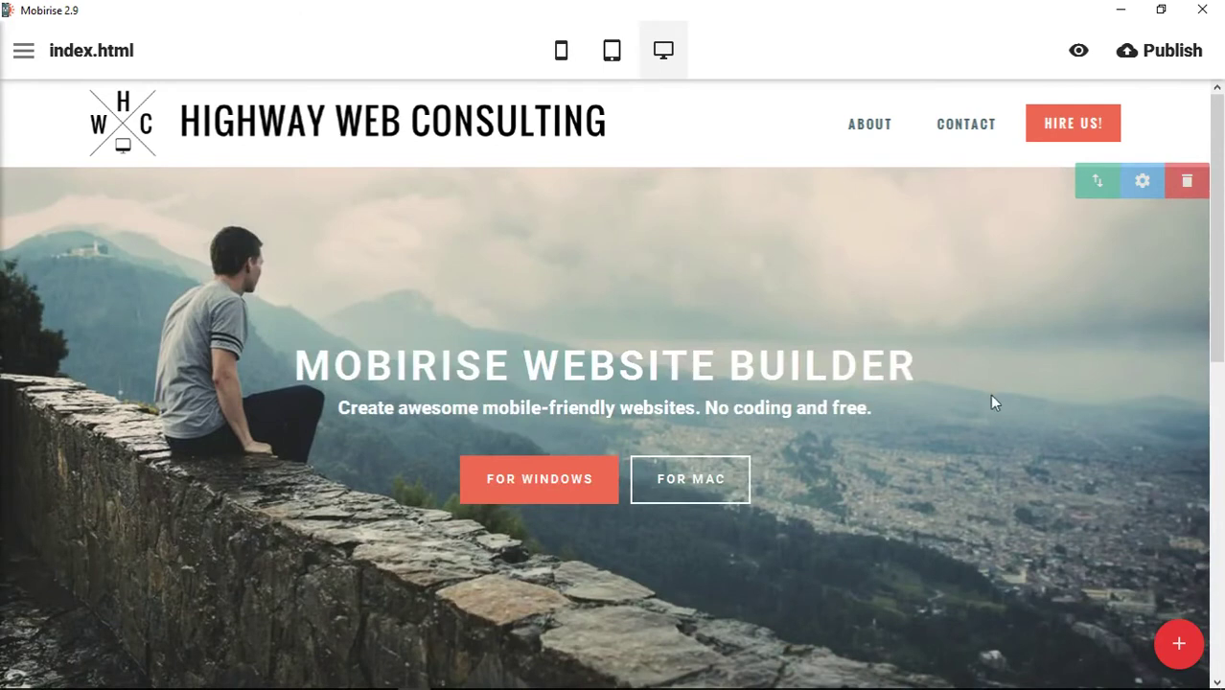
scroll(977, 396, down, 4)
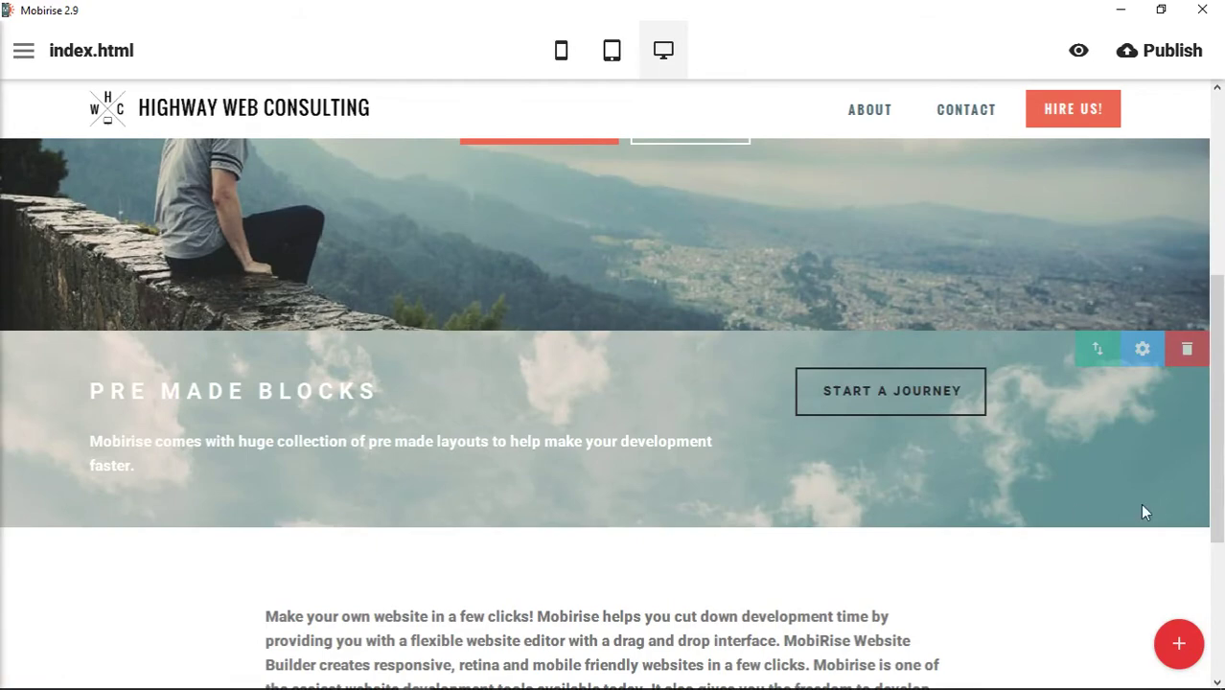
scroll(1048, 547, down, 2)
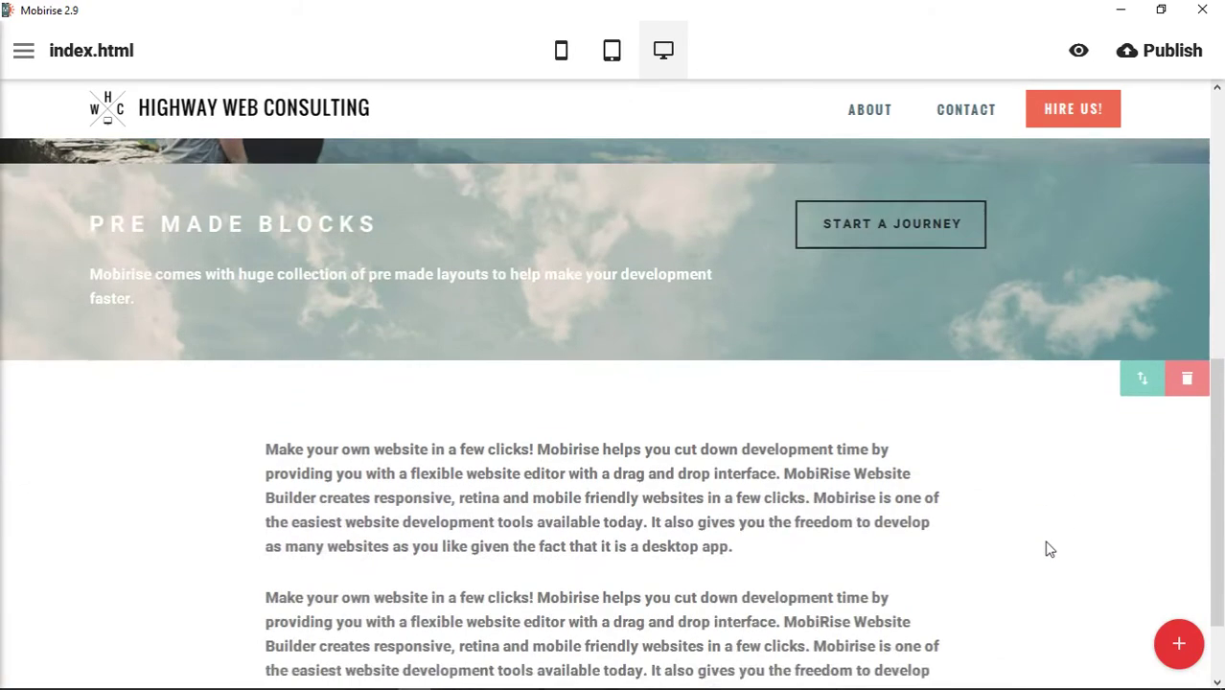
scroll(1048, 548, up, 3)
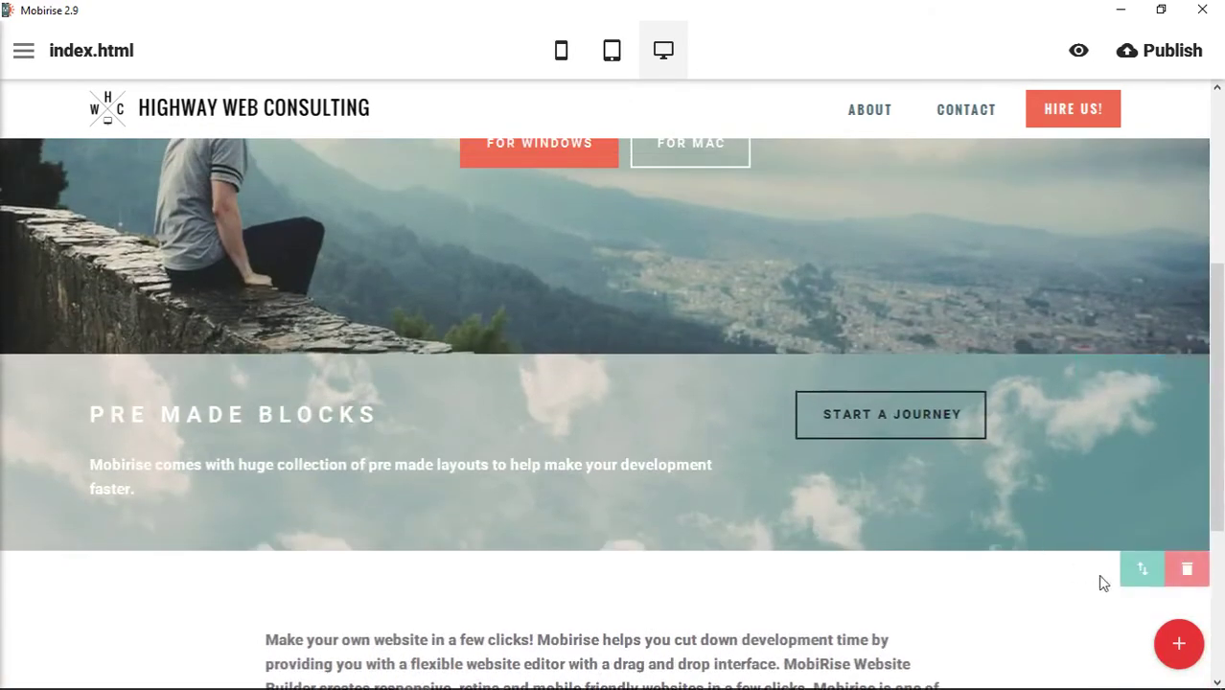
scroll(1102, 576, down, 3)
scroll(1016, 527, up, 6)
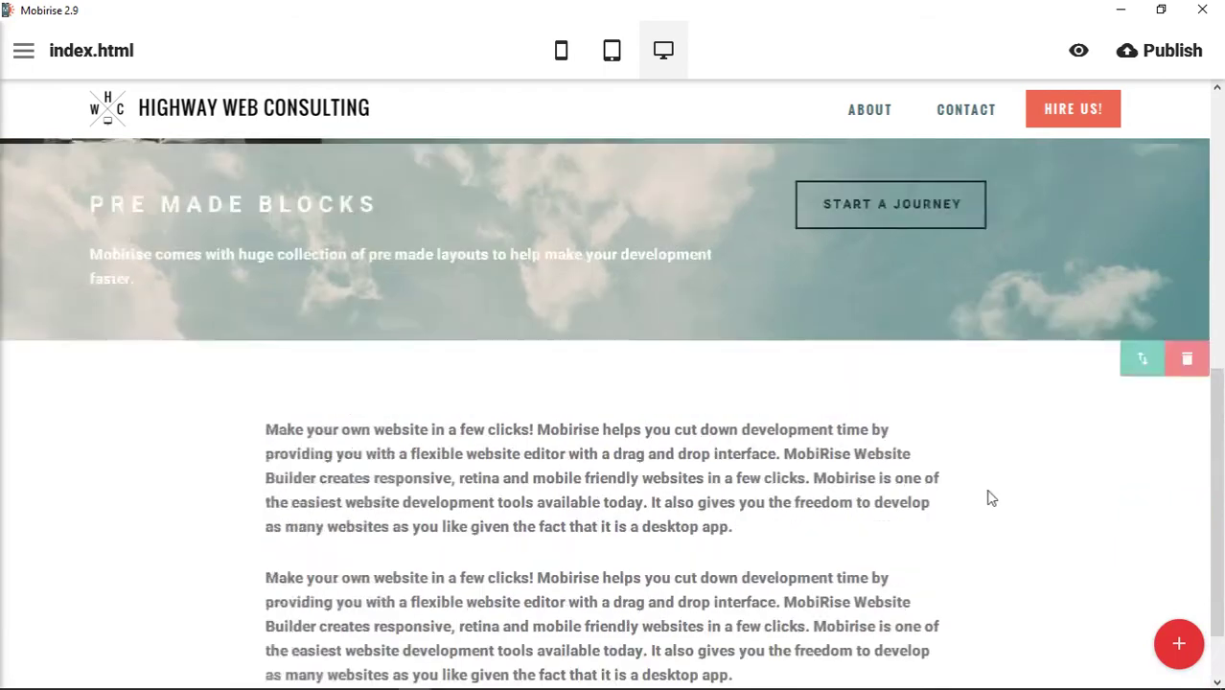
Step: Remove the Pre Made Blocks info section from the page
scroll(1072, 498, down, 3)
click(1188, 376)
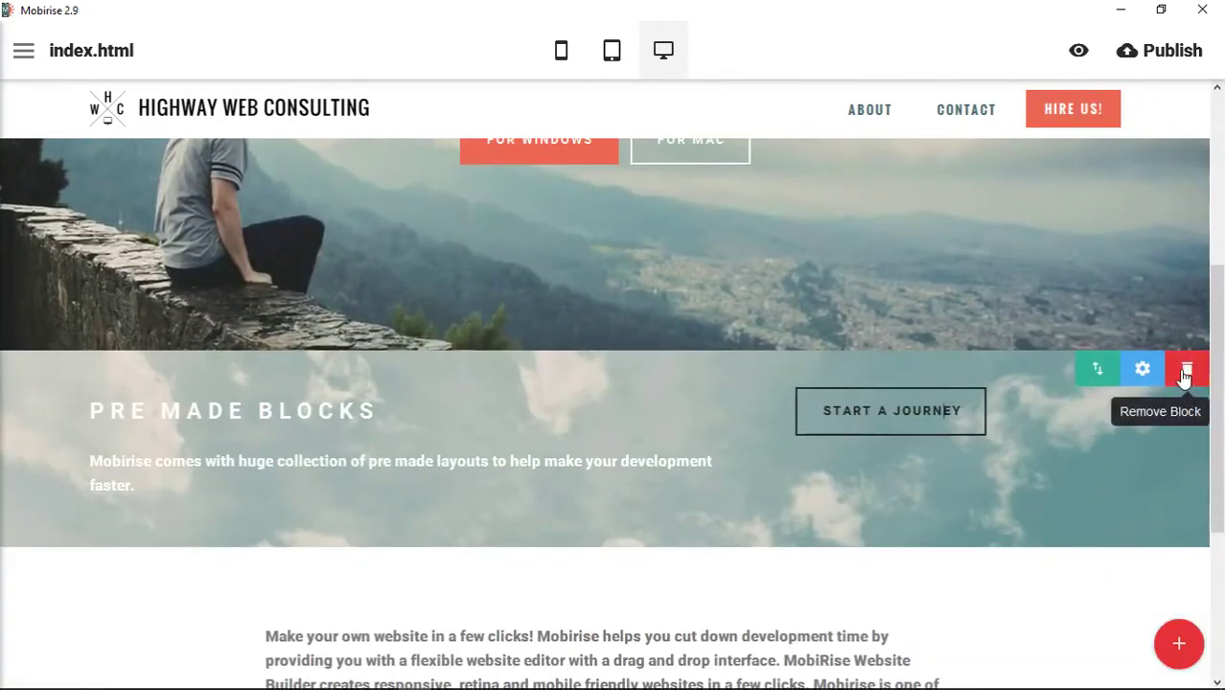
Step: Replace the Pre Made Blocks section with the "One of the easiest website builders today." info block, directly below the hero image
click(834, 107)
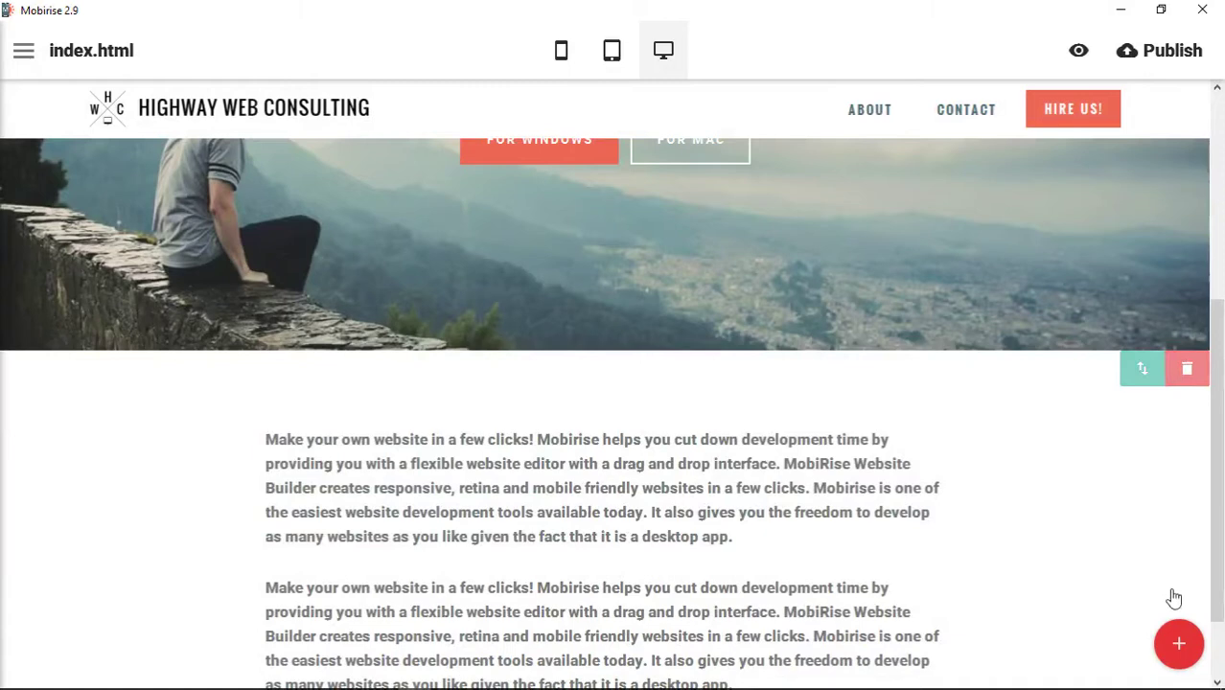
click(1179, 643)
scroll(1064, 414, down, 10)
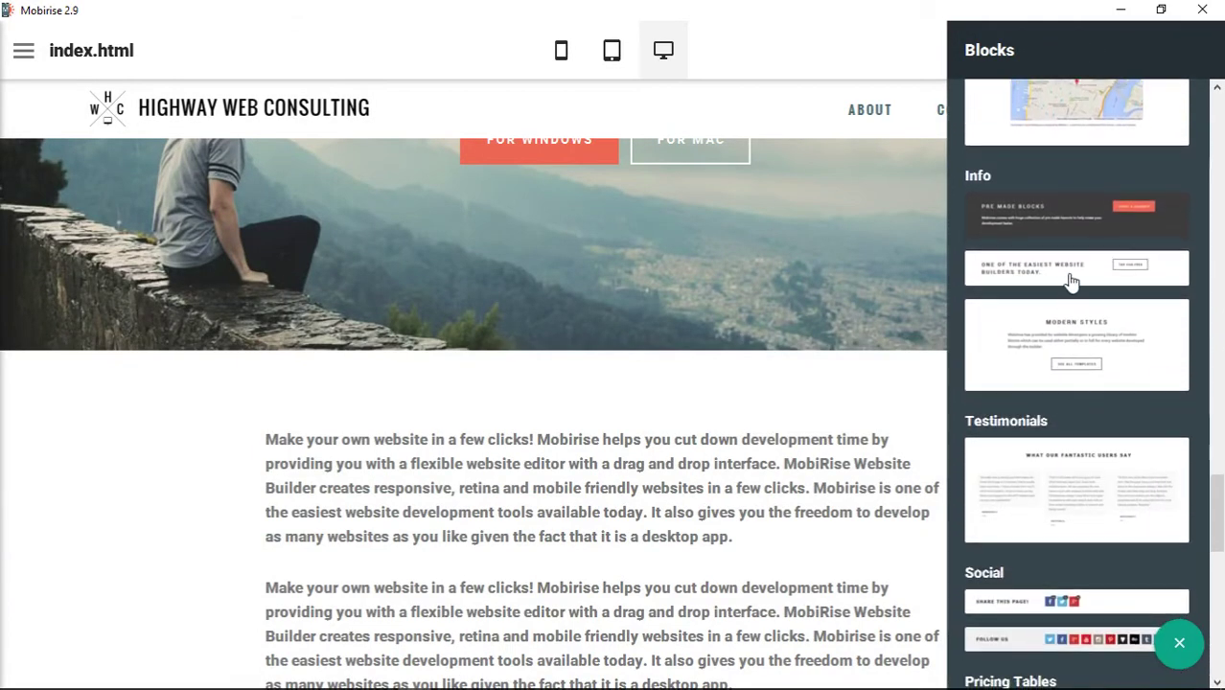
drag(1069, 288, 745, 371)
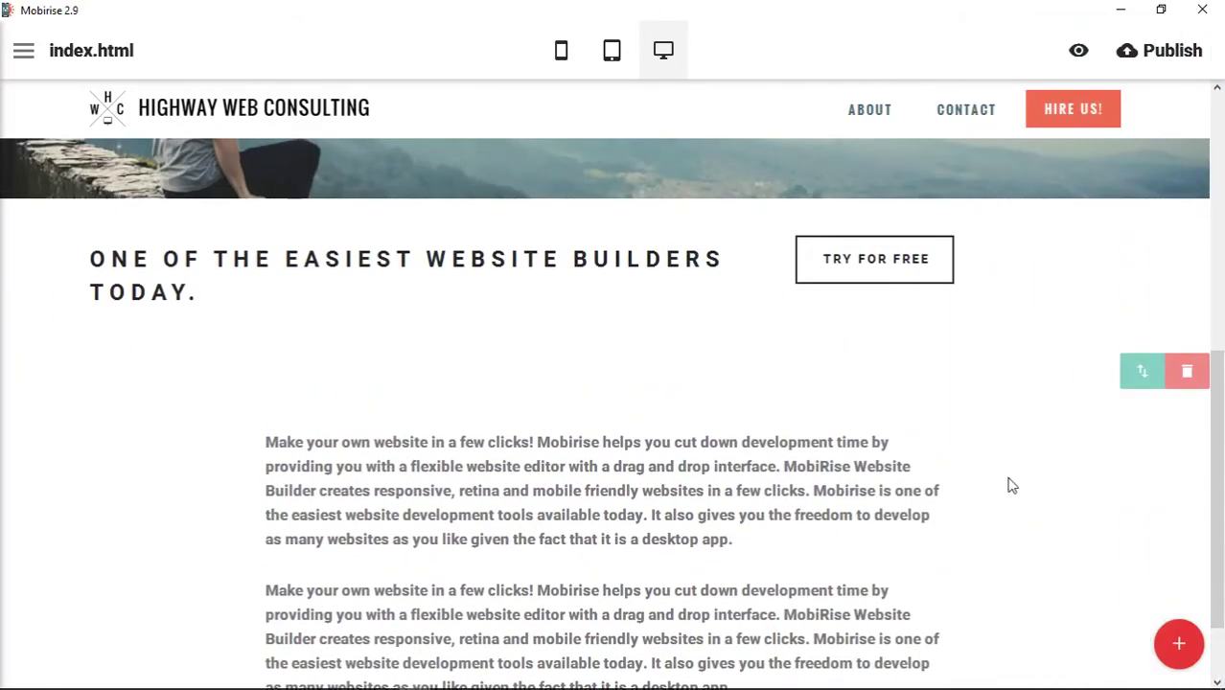
Step: Replace the word "EASIEST" with "BEST" in the website builders block's headline
scroll(1006, 480, up, 2)
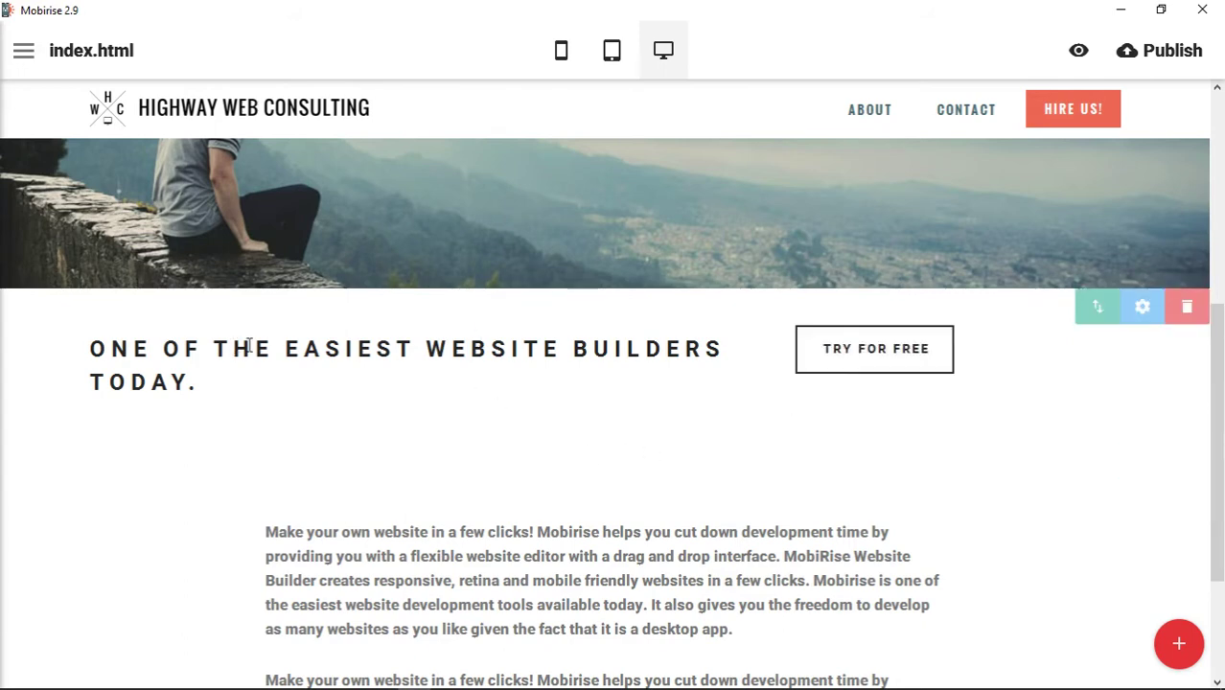
double_click(381, 349)
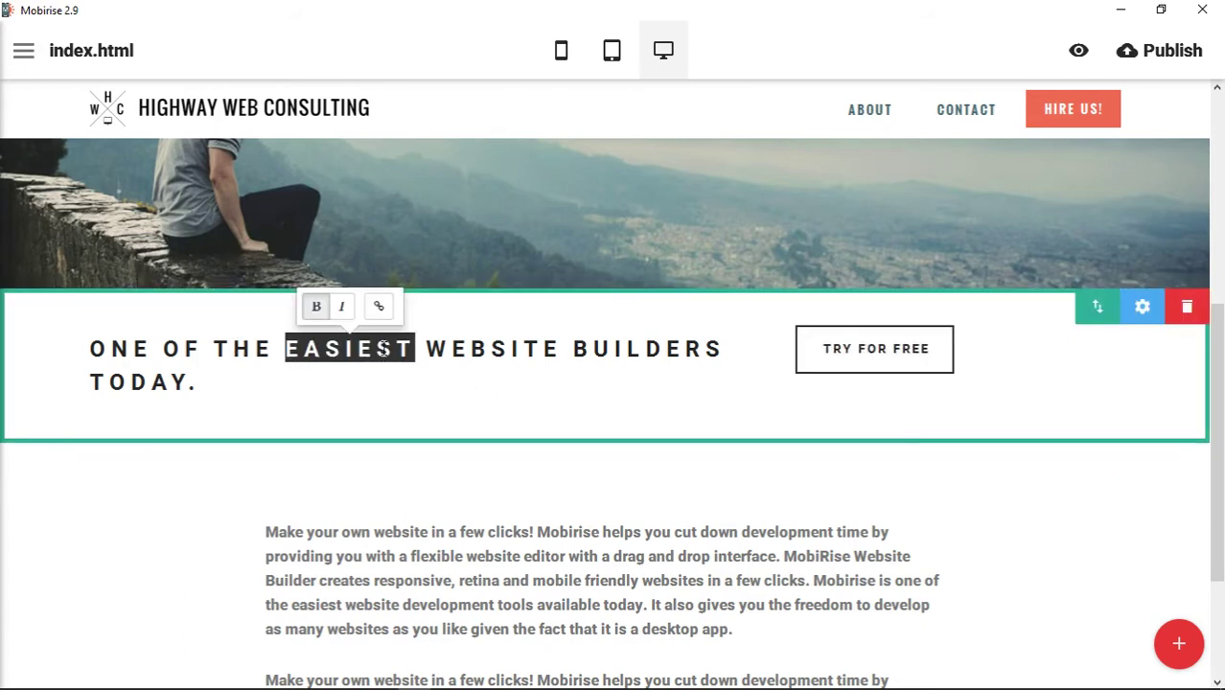
text(BEST)
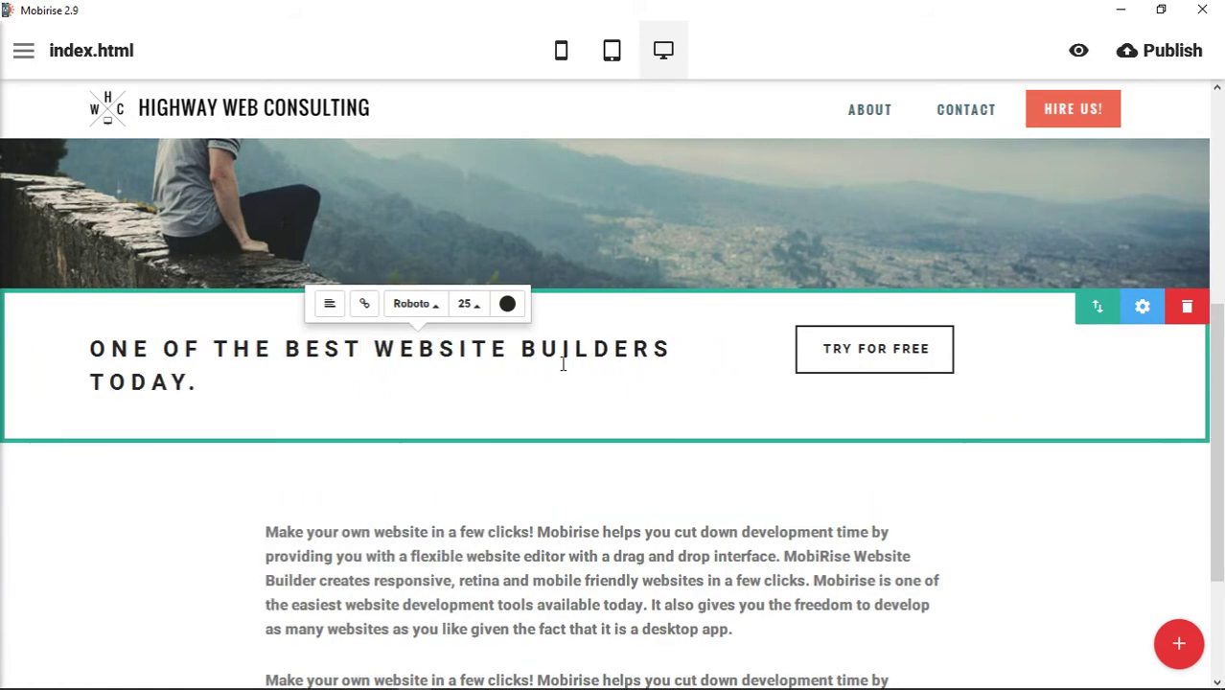
Step: Try showing the text and hiding the title of the website builders block, restoring each option after trying it
click(1142, 309)
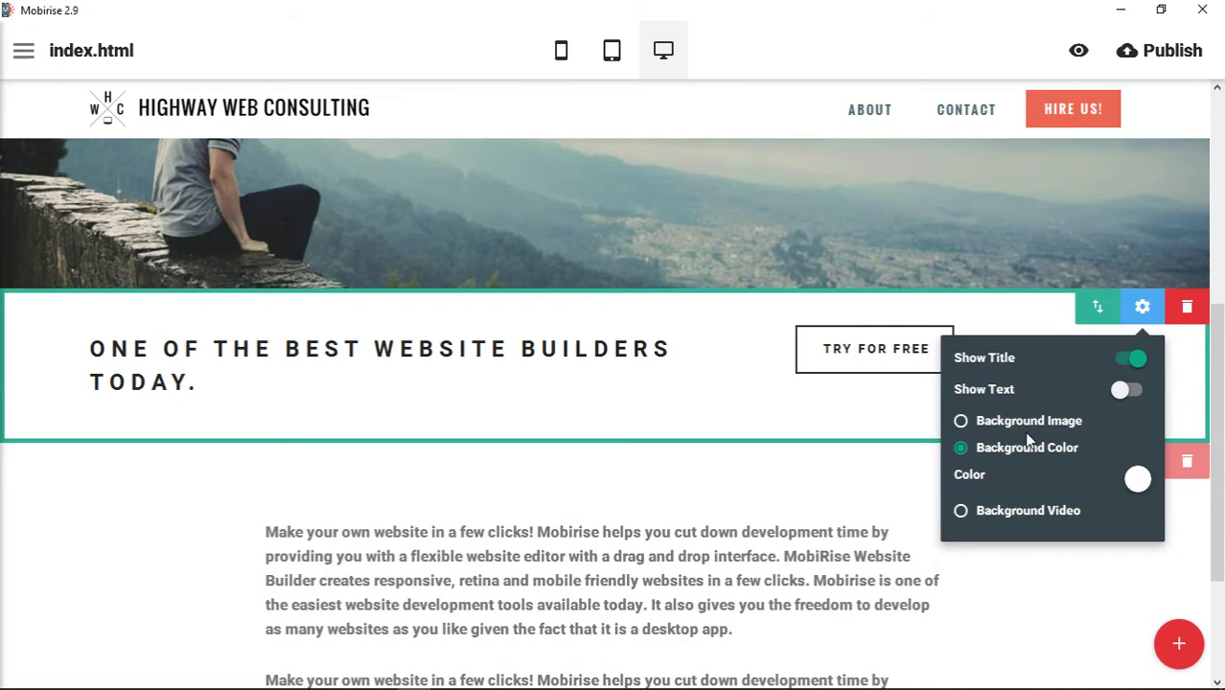
click(1124, 393)
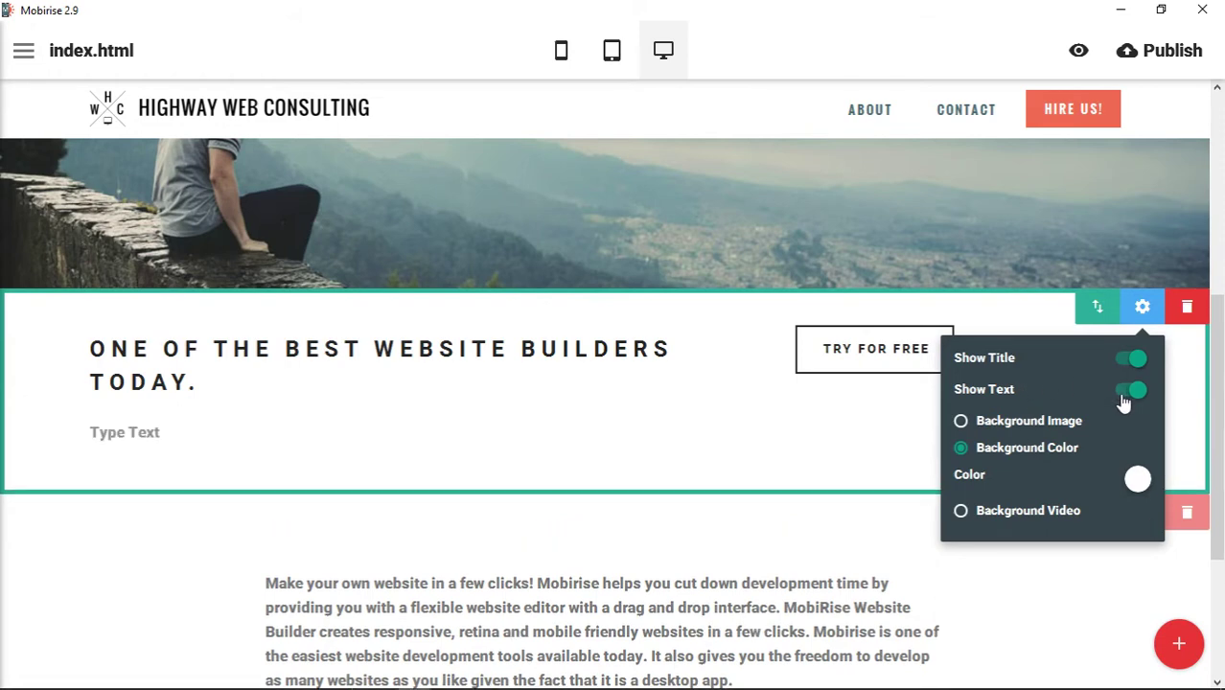
click(1136, 393)
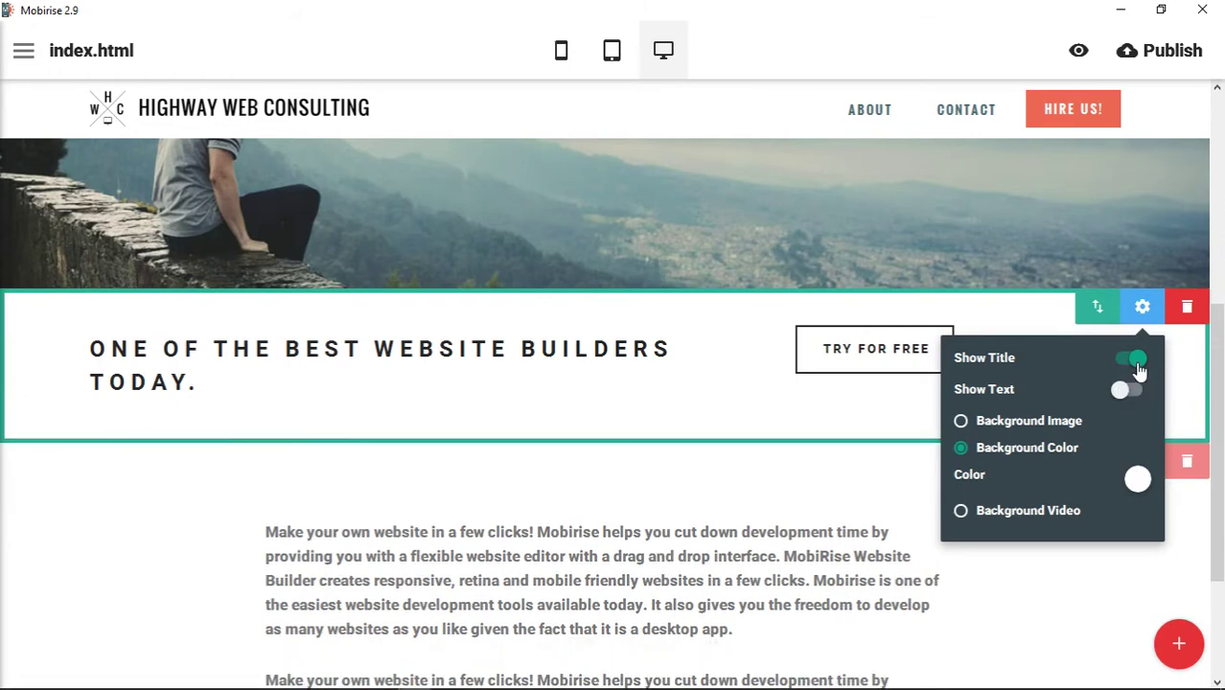
click(1136, 360)
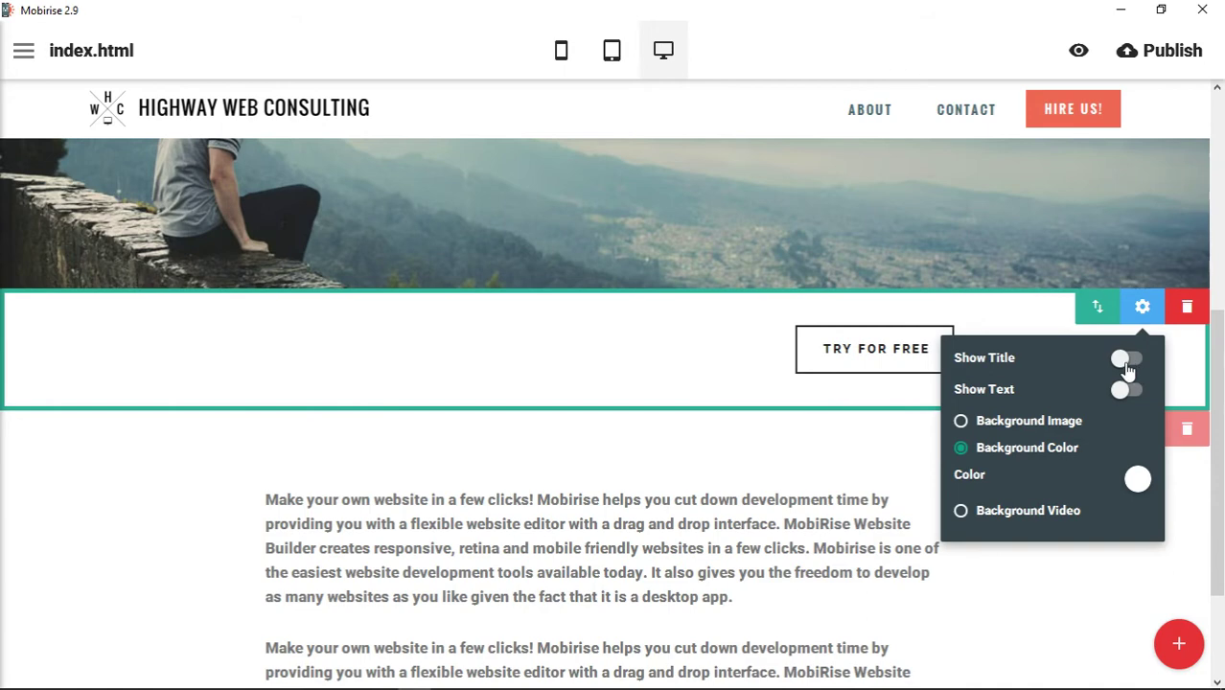
click(1132, 360)
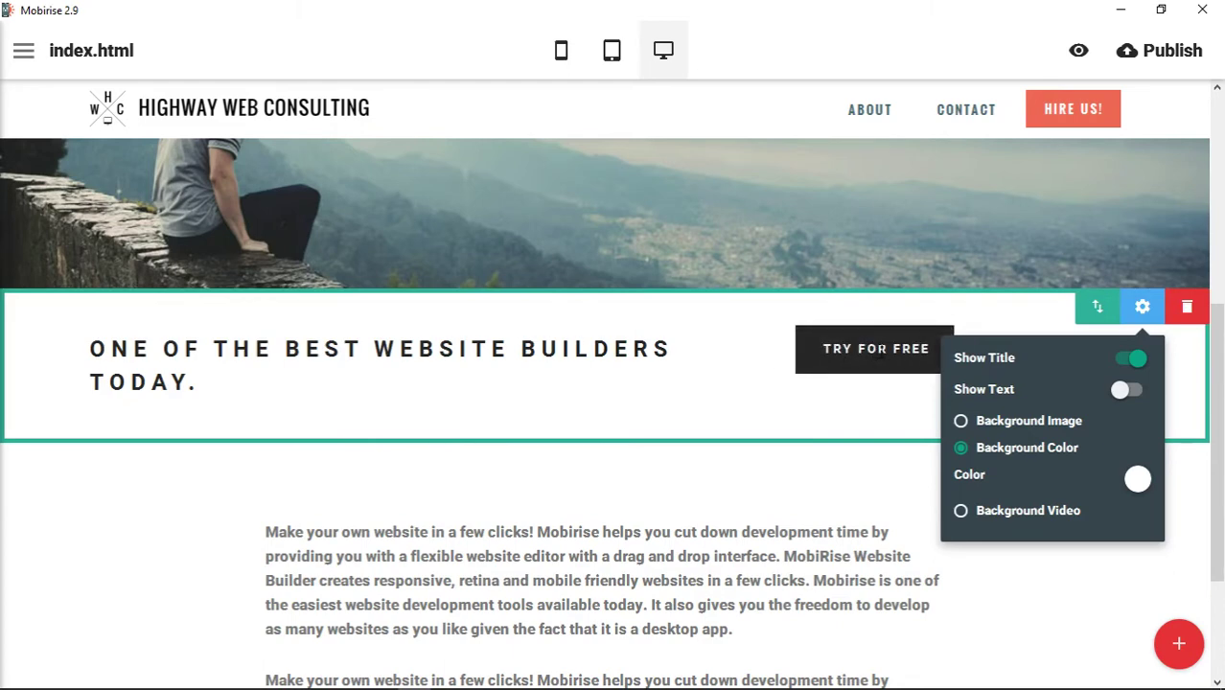
Step: Try the image and video backgrounds on the website builders block, and return it to the plain white color background
click(1033, 425)
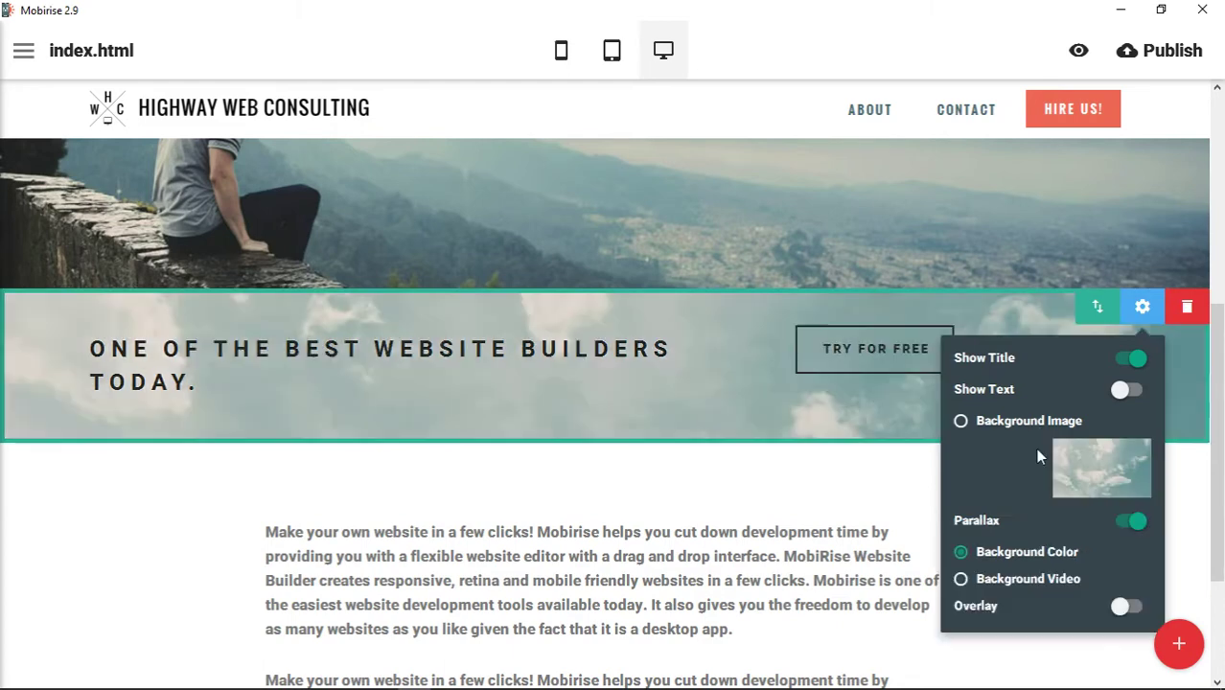
click(1023, 582)
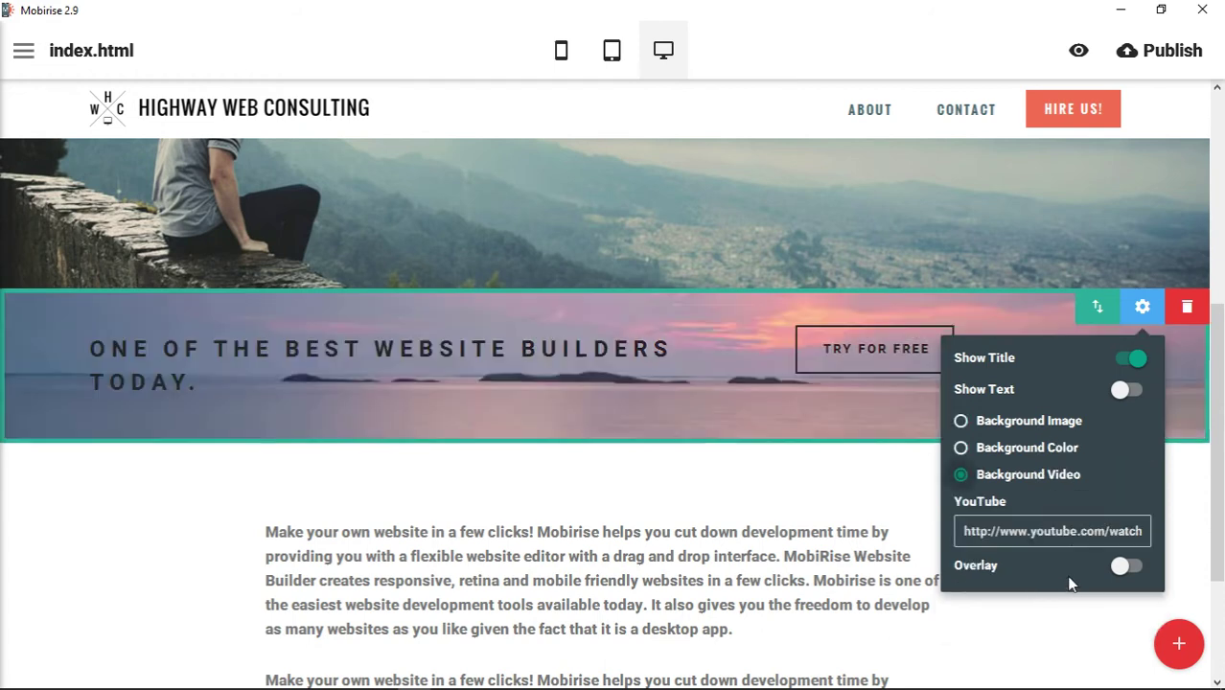
click(1051, 449)
click(1138, 478)
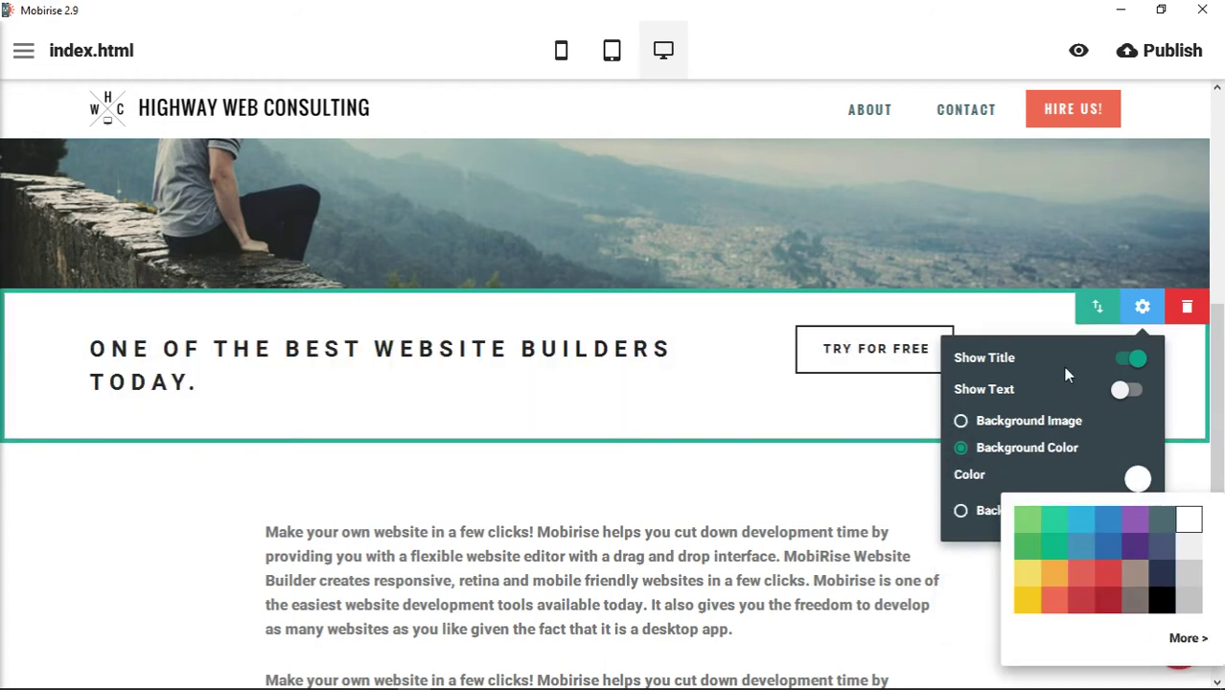
click(926, 55)
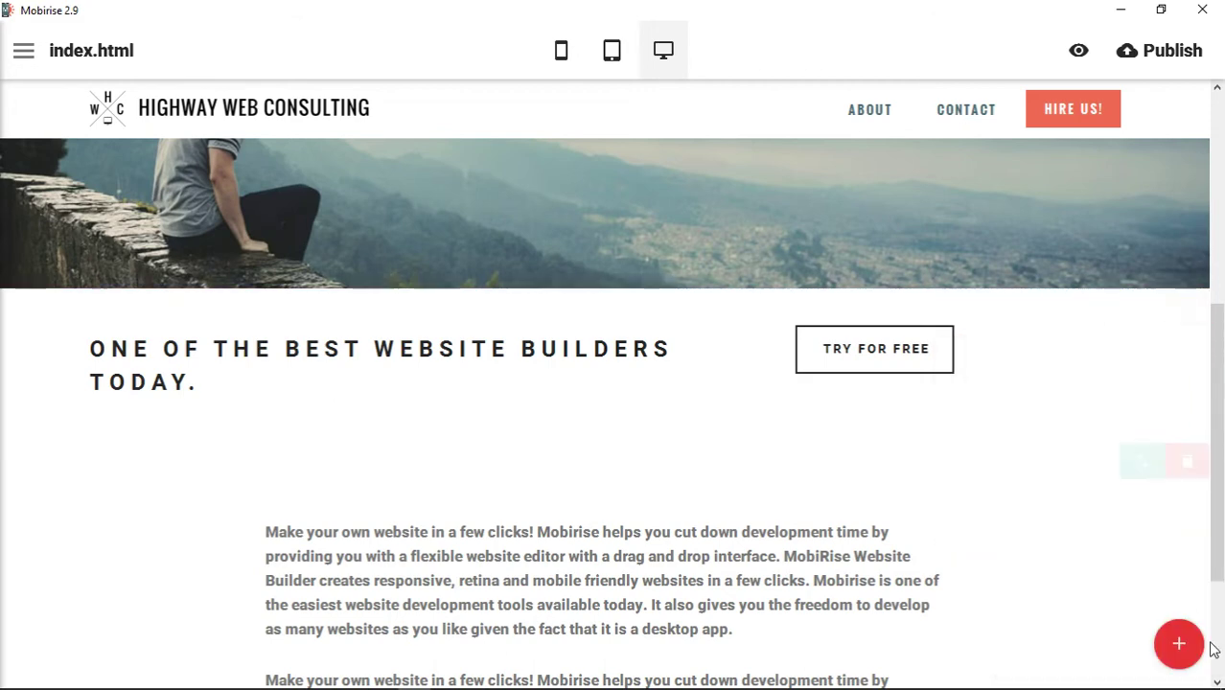
Step: Add a Pre Made Blocks info section above the website builders block and a Modern Styles info section at the end of the page
click(1179, 645)
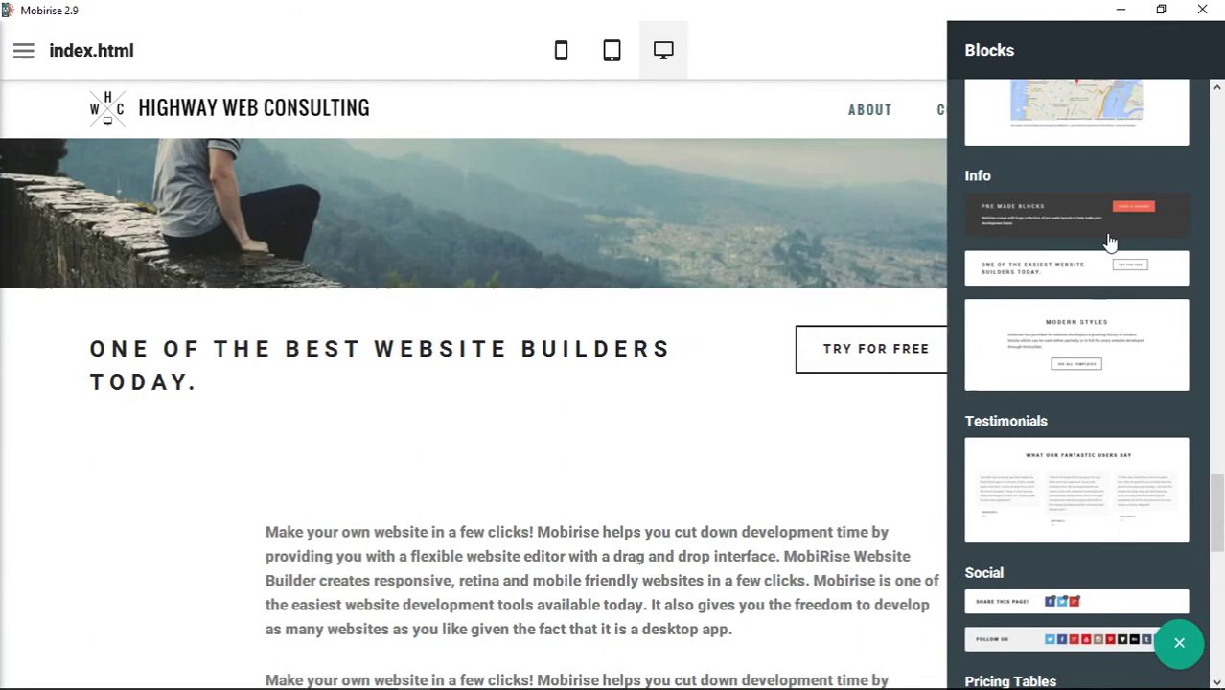
drag(1107, 241, 849, 421)
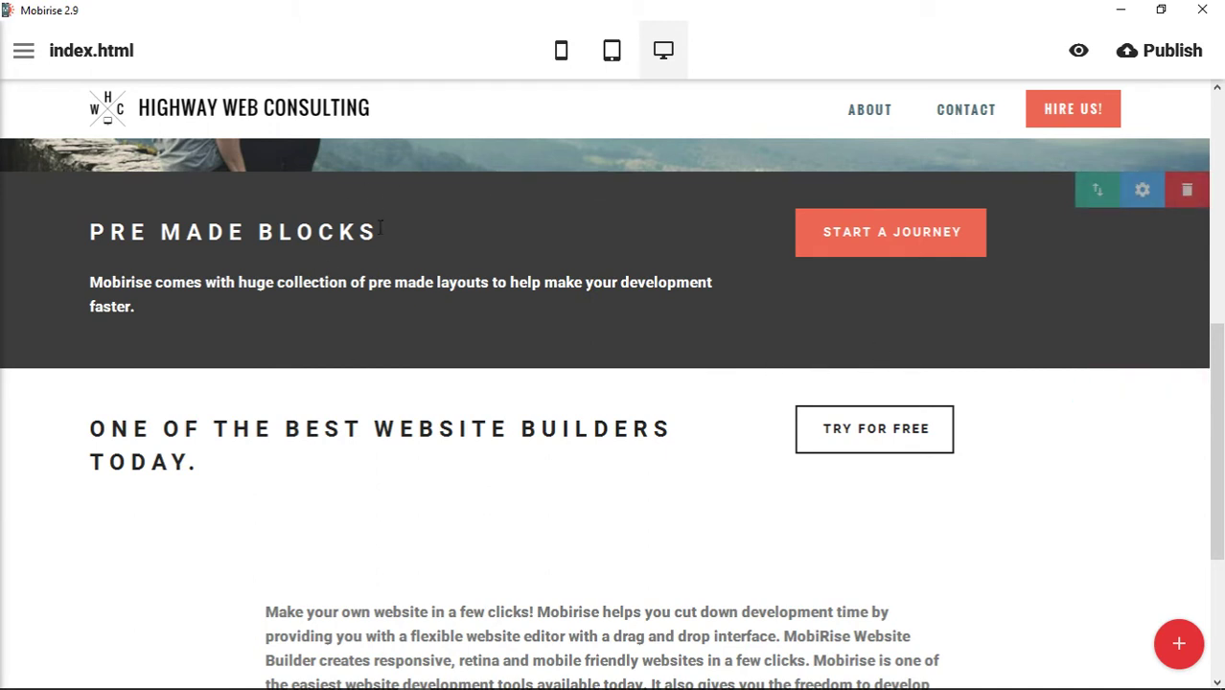
click(1179, 643)
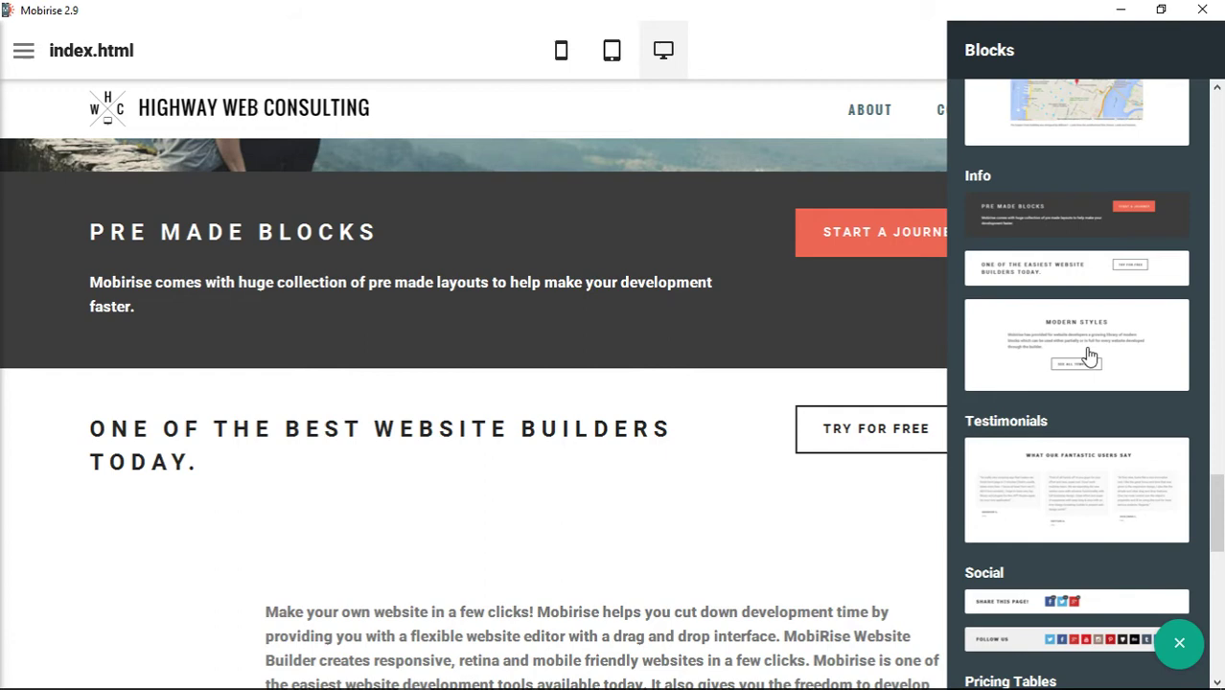
click(1118, 356)
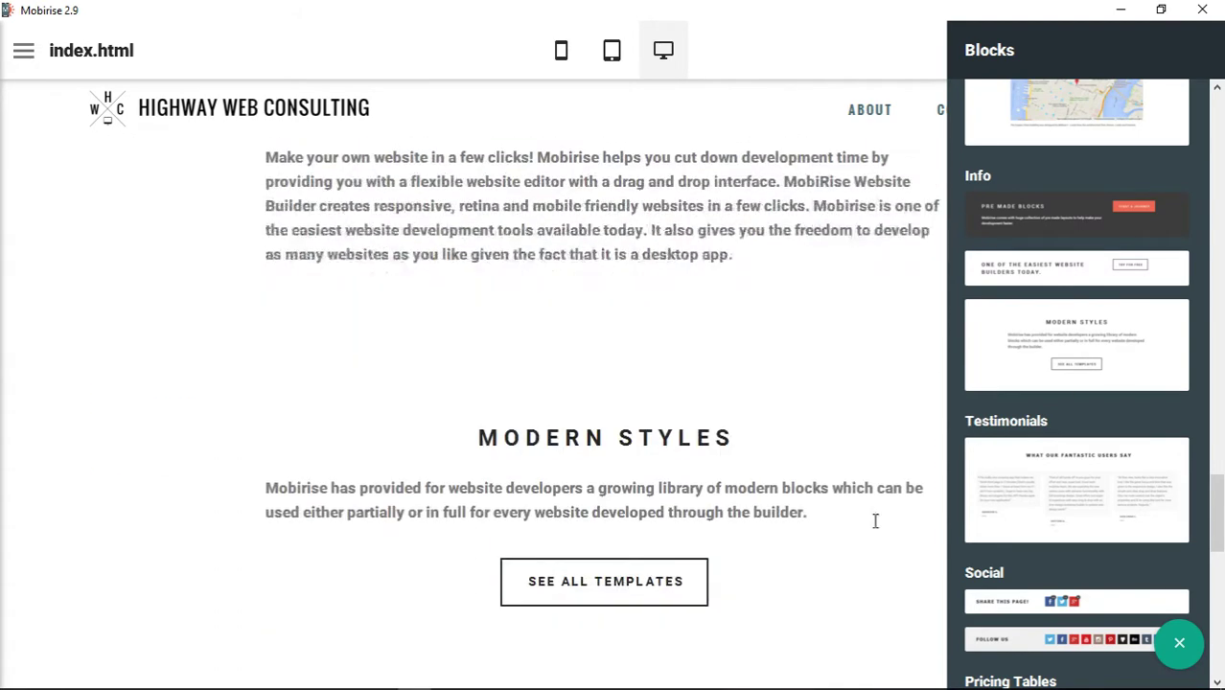
click(862, 32)
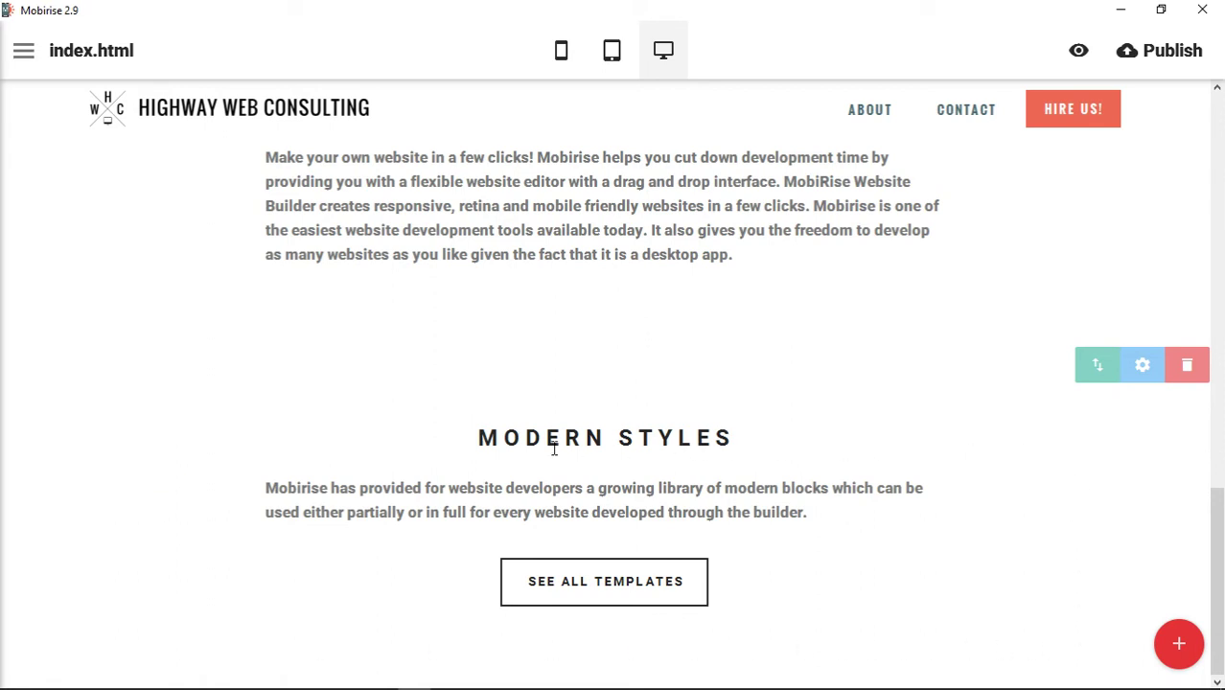
drag(578, 441, 717, 439)
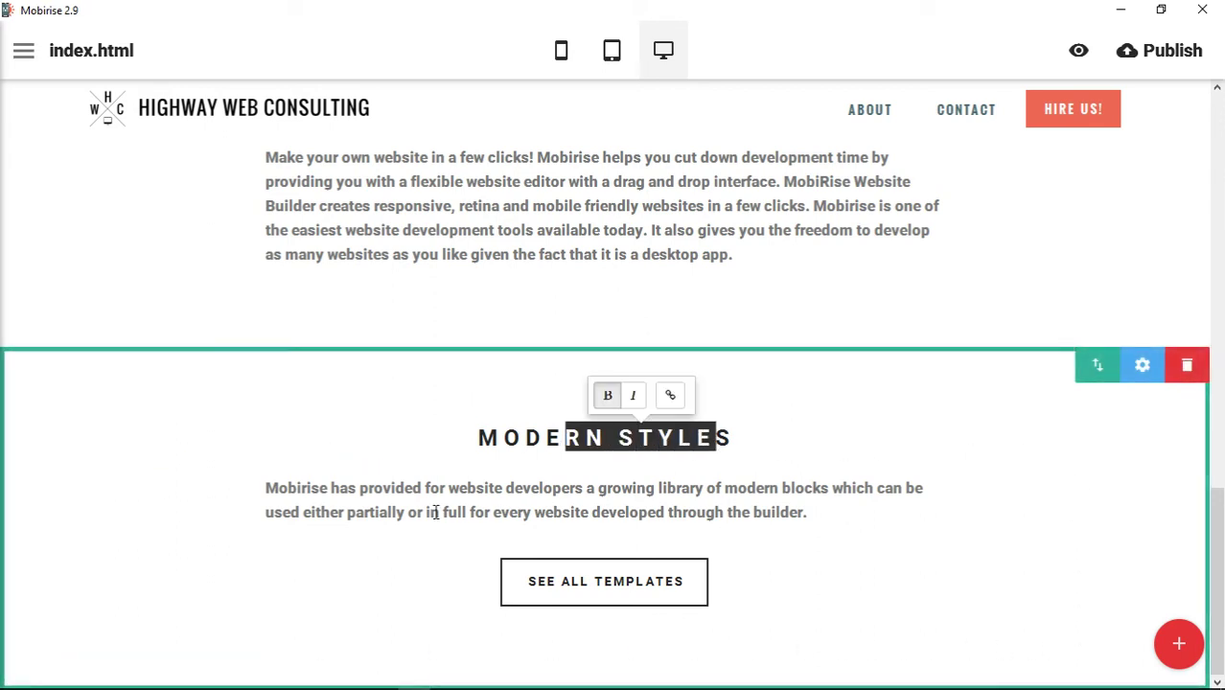
drag(430, 512, 733, 512)
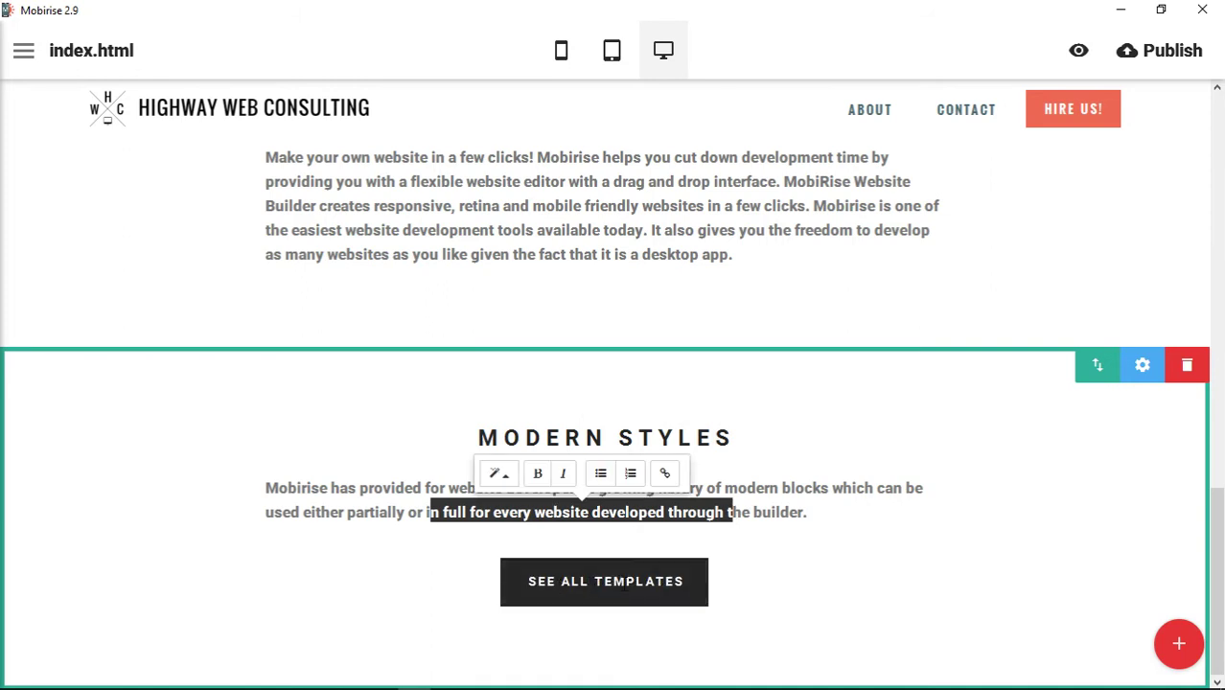
click(724, 607)
key(BackSpace)
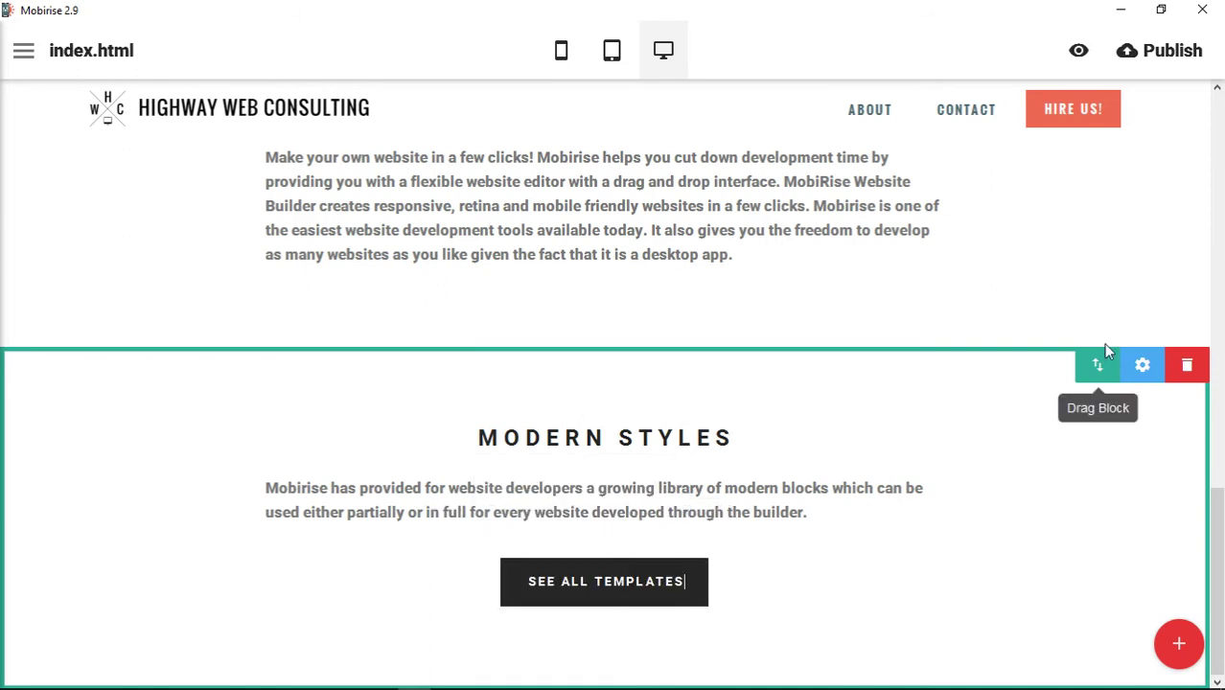
Step: Try toggling the subtitle, text and button of the Modern Styles block, restoring each to its original visibility
click(1144, 368)
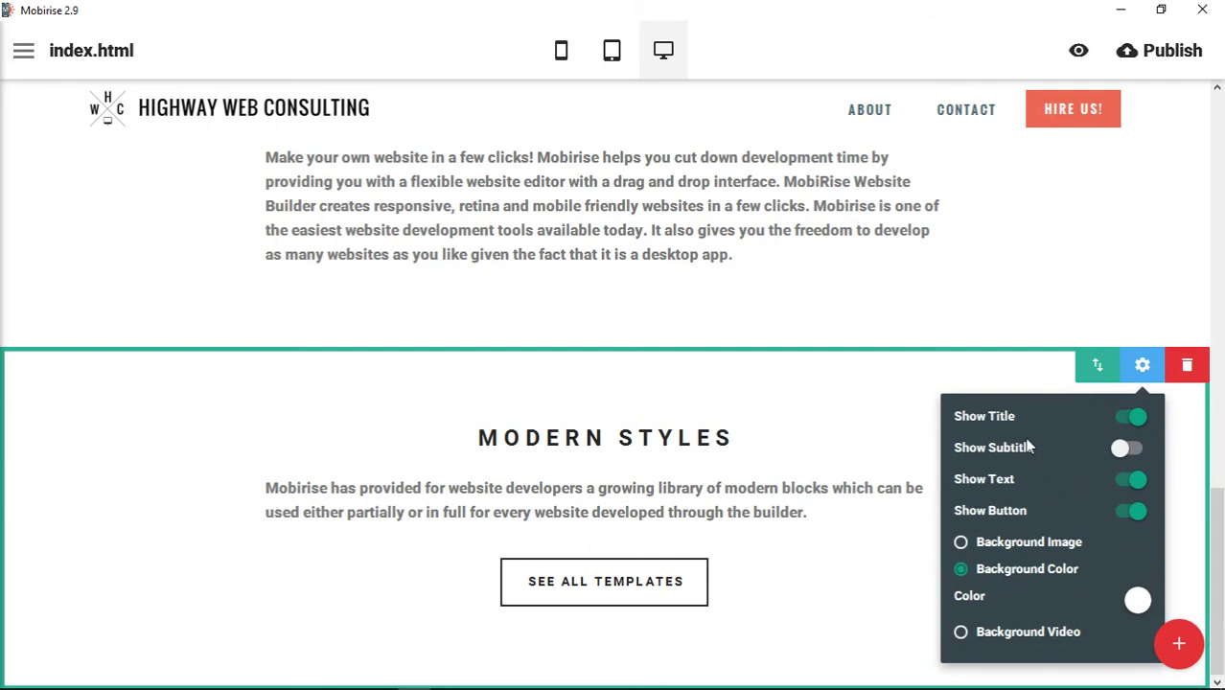
click(1127, 448)
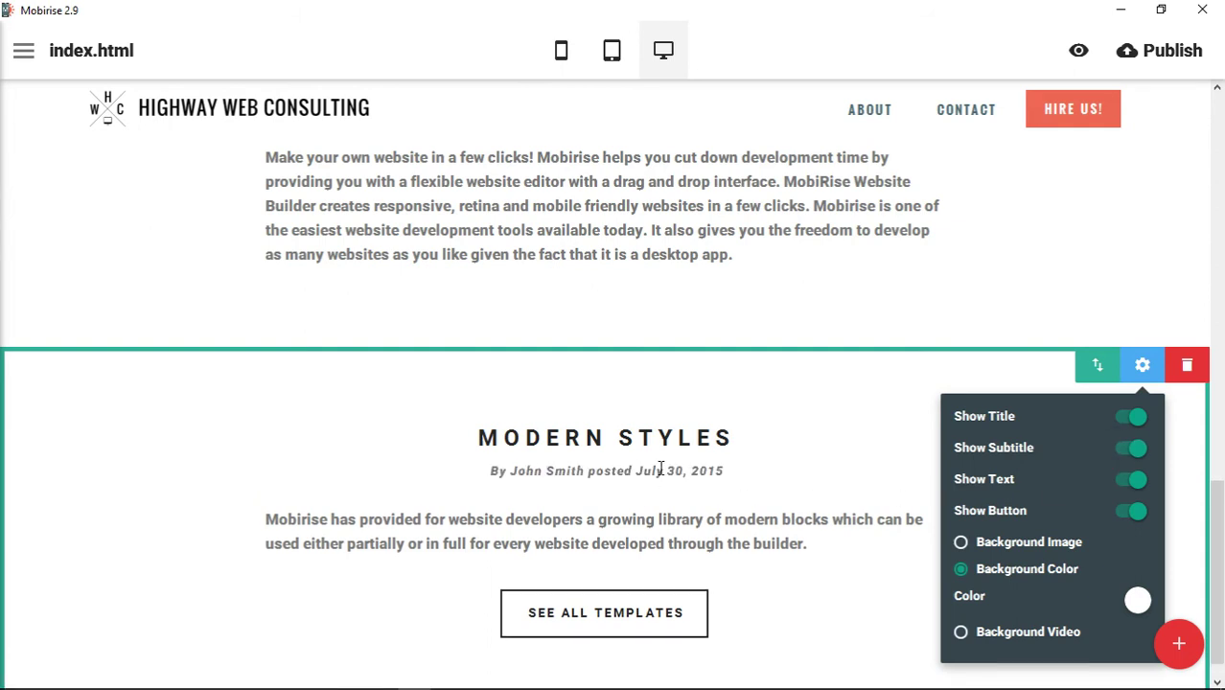
click(1136, 457)
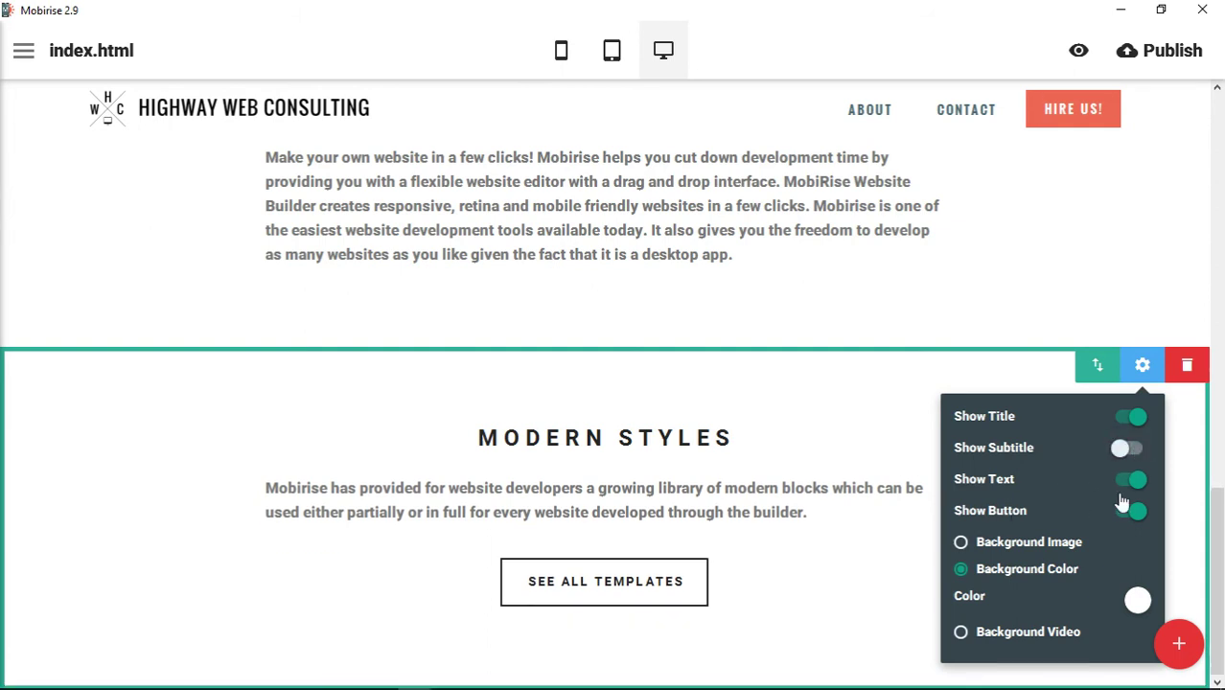
click(1147, 489)
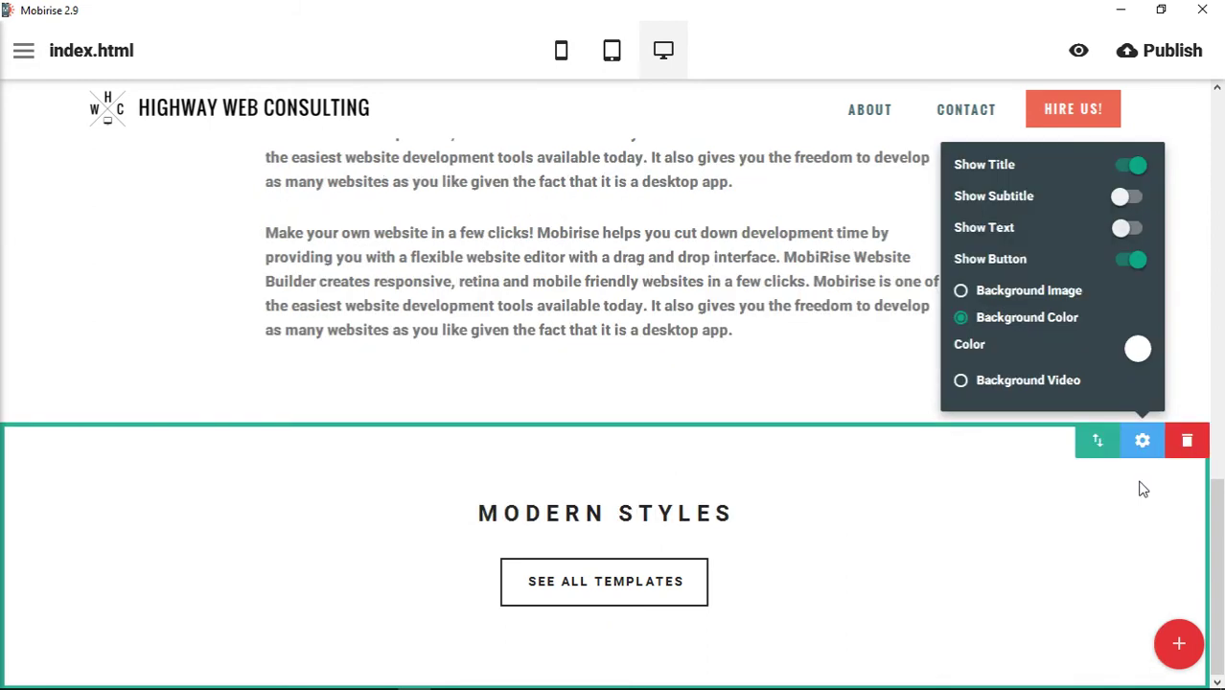
click(1128, 230)
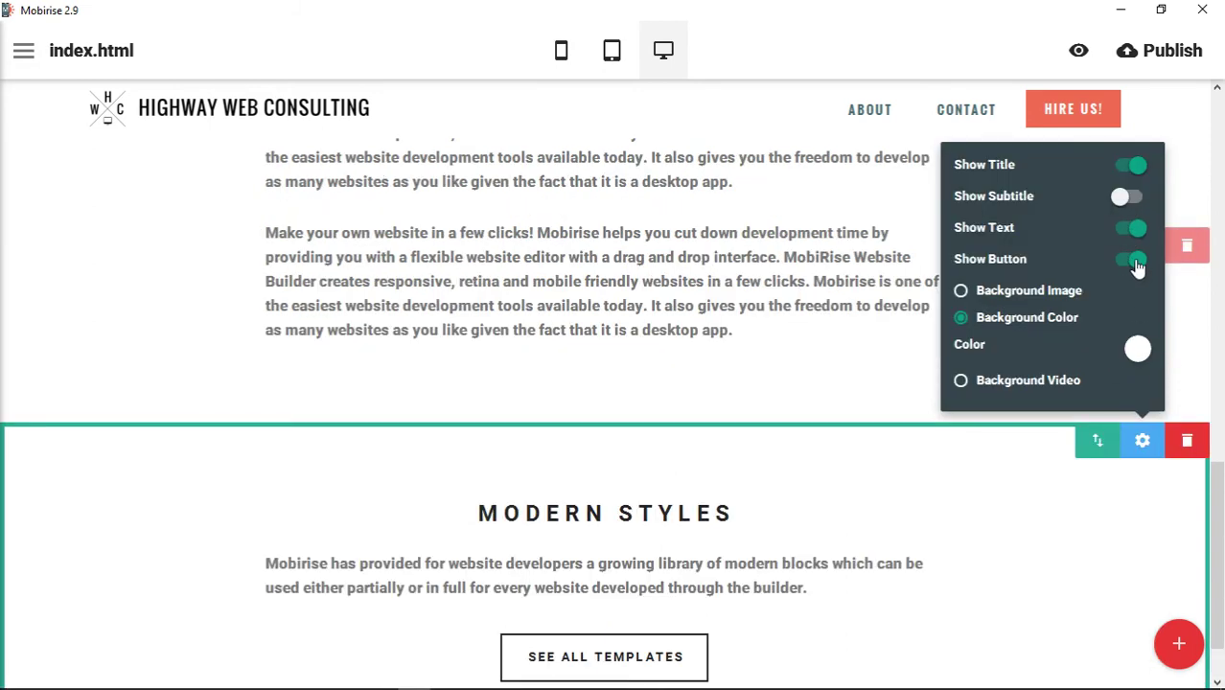
click(1135, 262)
click(1131, 280)
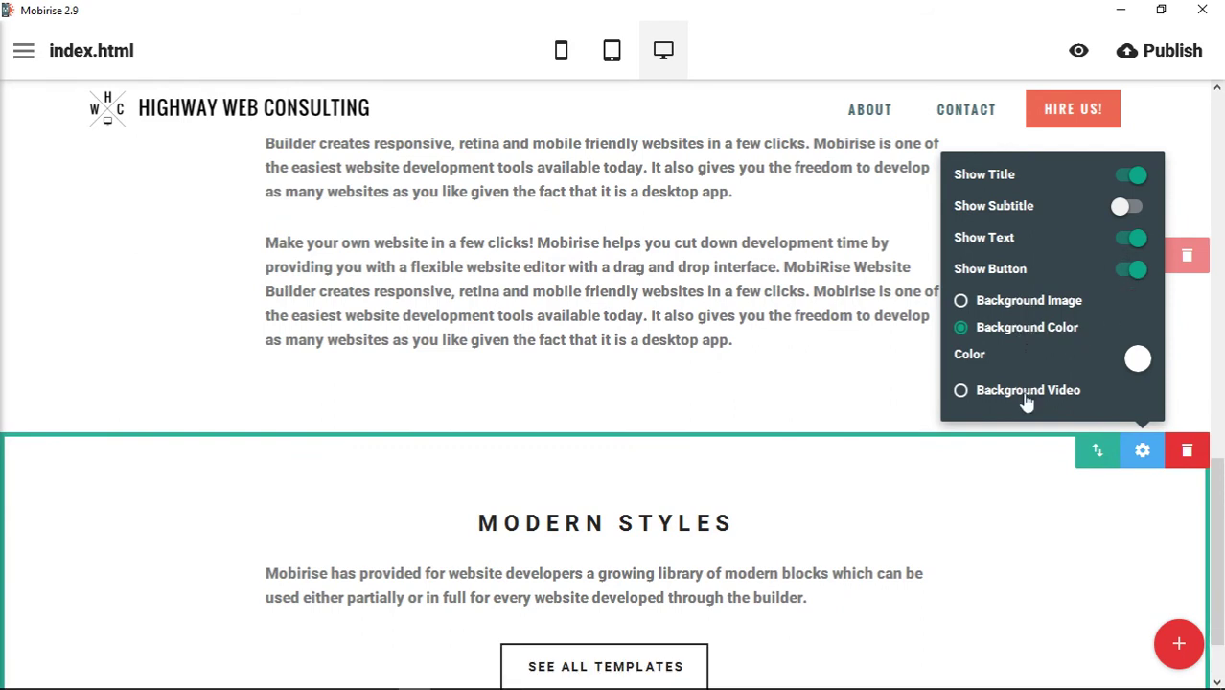
Step: Set the Modern Styles block's background color to blue
click(1136, 362)
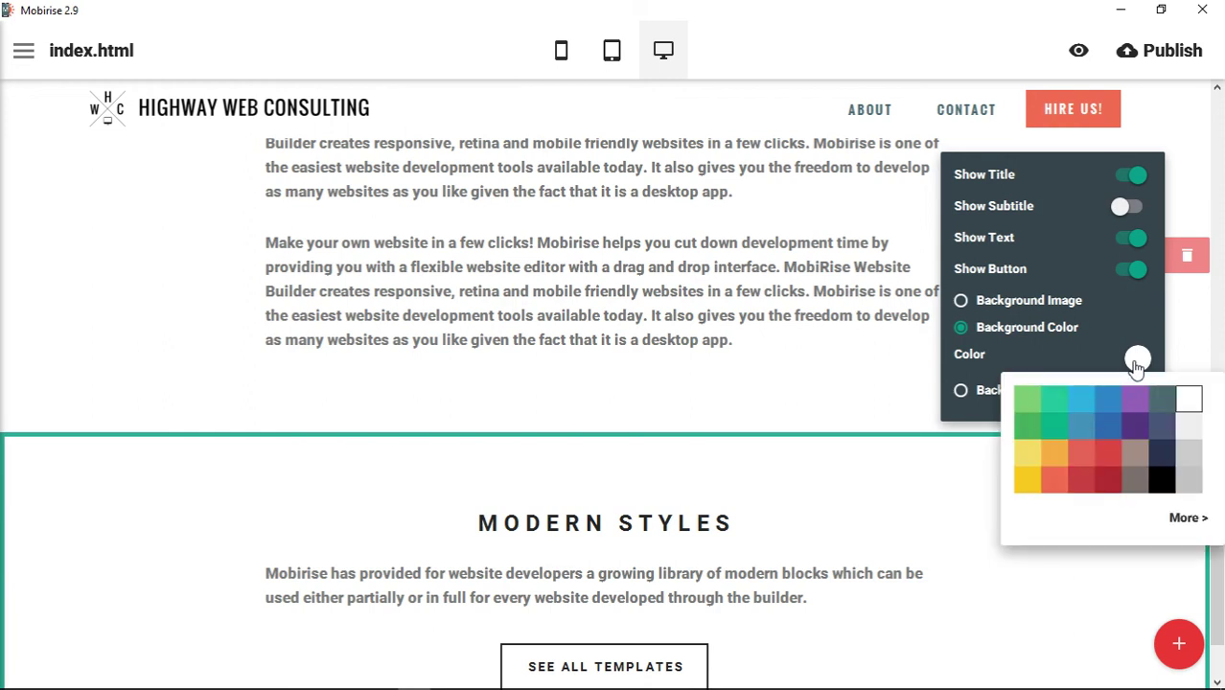
click(1110, 406)
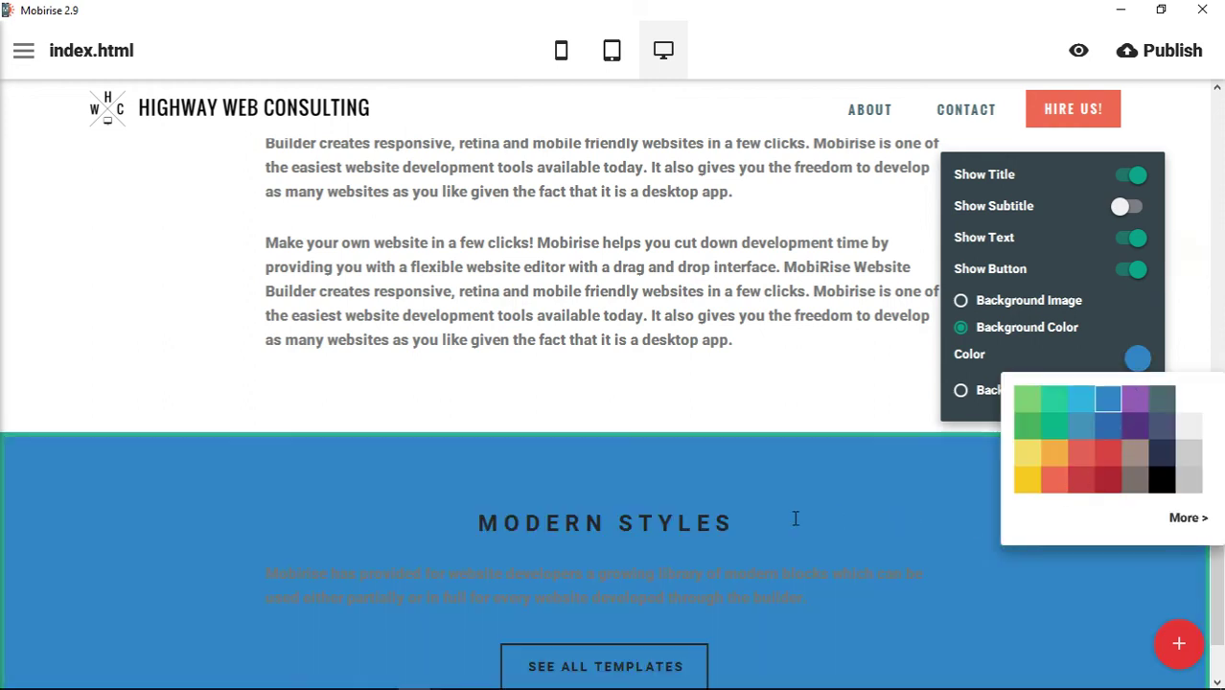
Step: Change the Modern Styles block's title and body text color to white
click(637, 525)
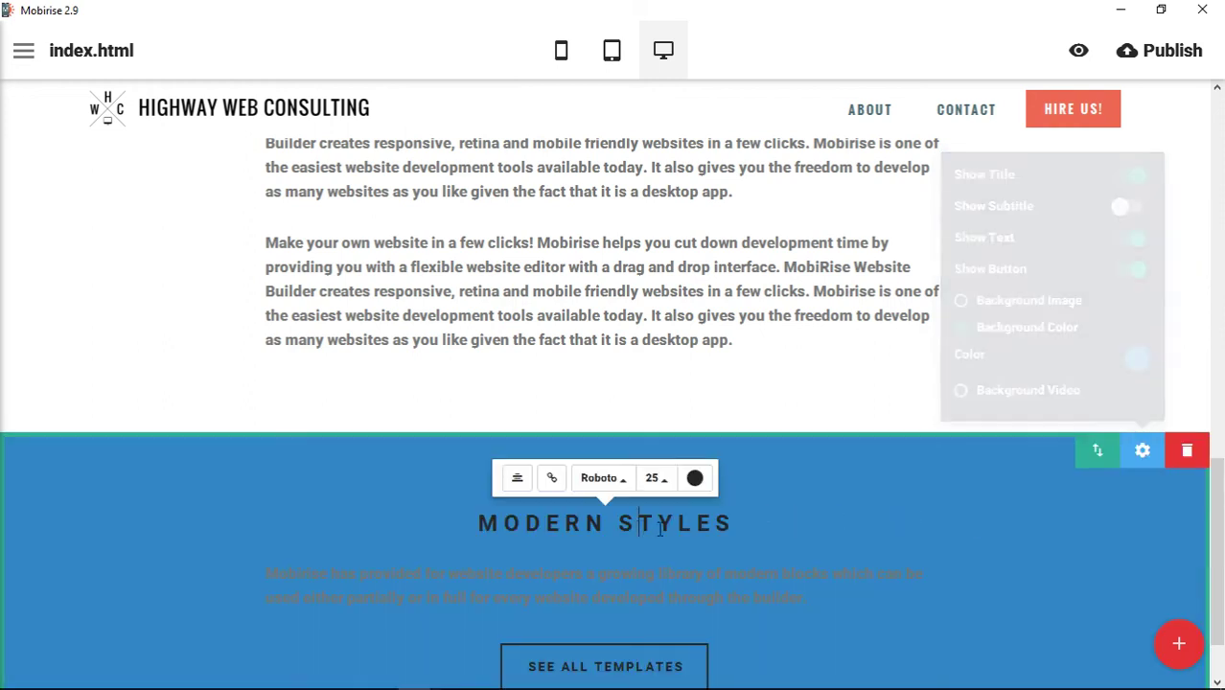
click(695, 478)
click(875, 512)
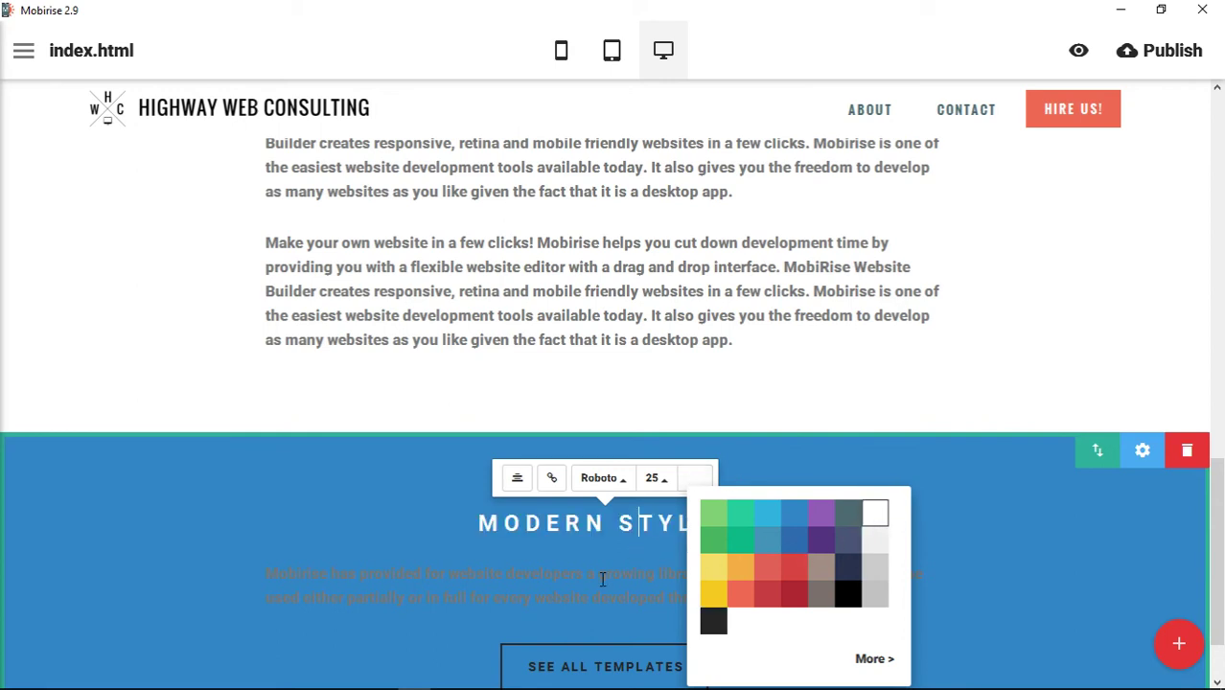
click(636, 580)
click(748, 533)
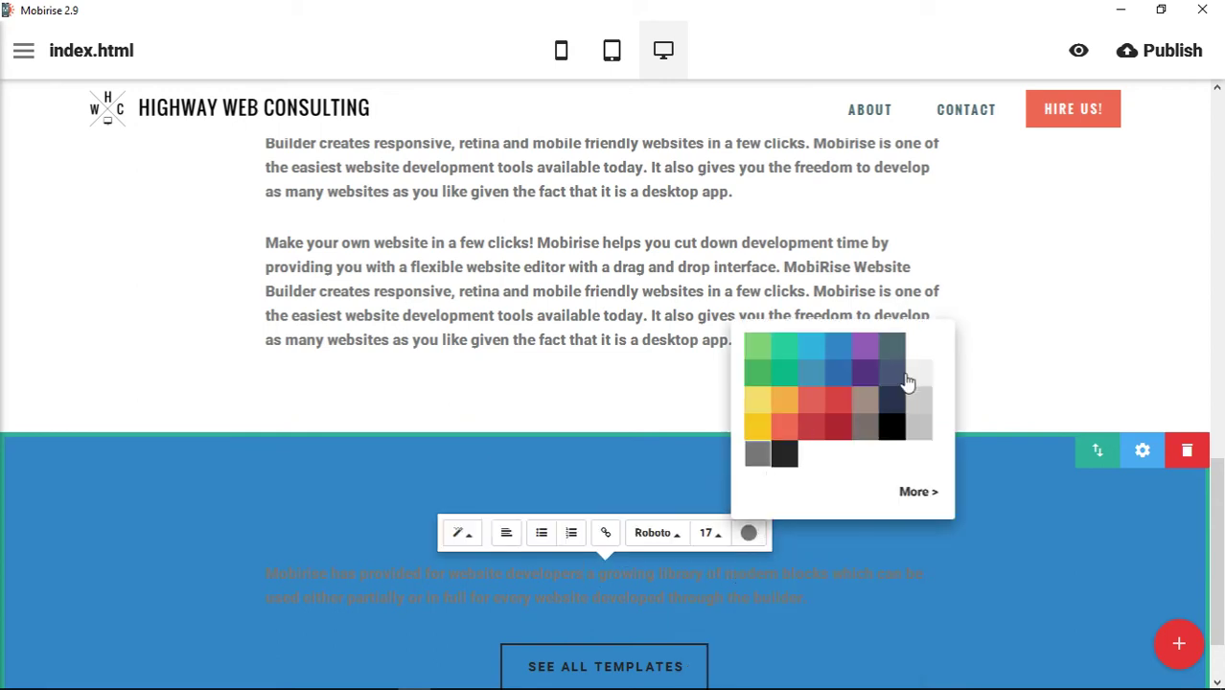
click(918, 345)
Step: Change the color of the Modern Styles block's See All Templates button to orange
click(633, 658)
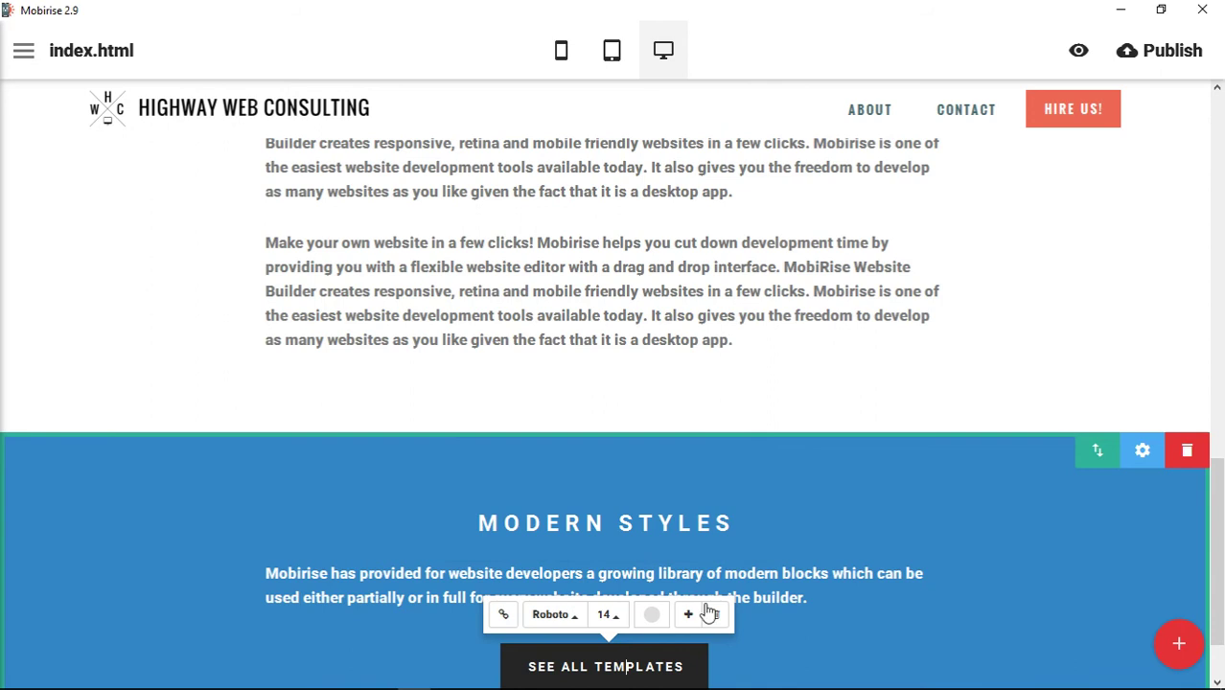
click(652, 614)
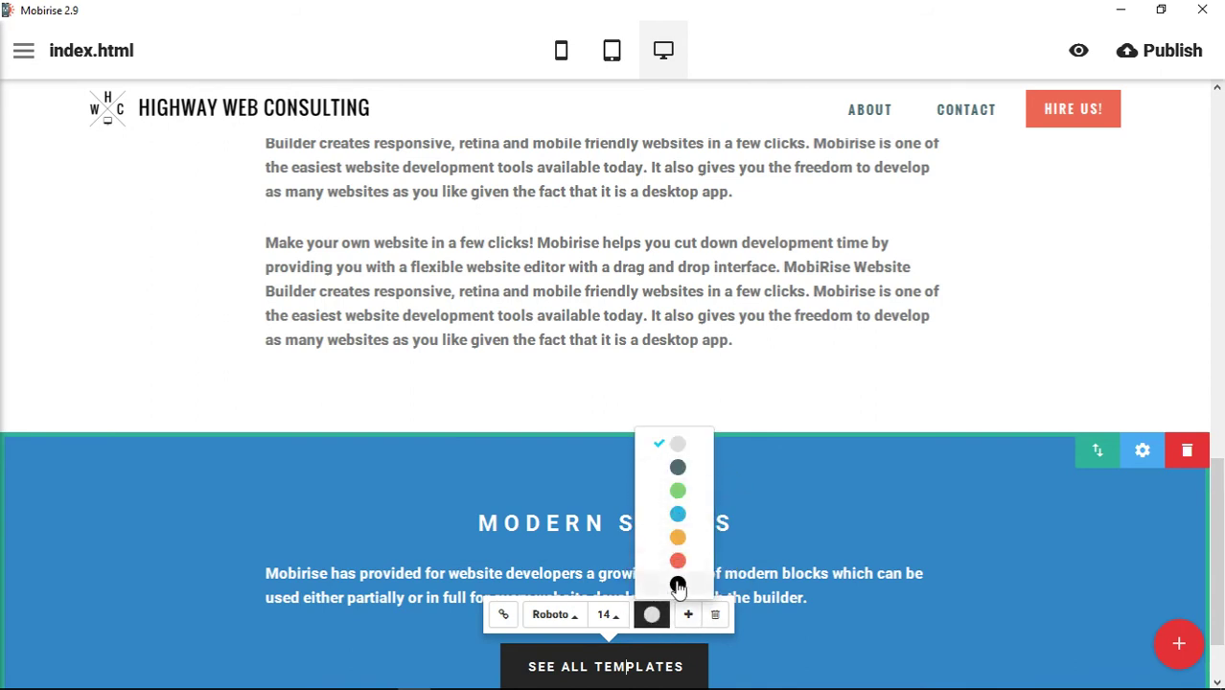
click(677, 537)
scroll(868, 542, down, 1)
click(904, 406)
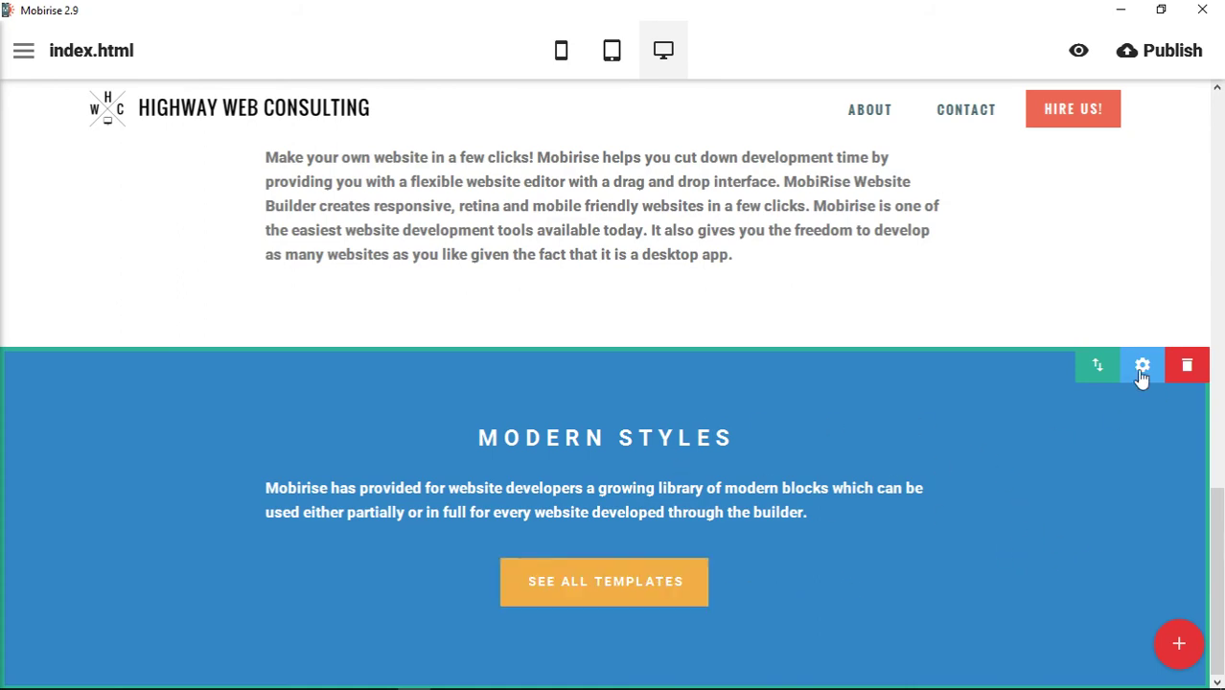
Step: Move the Modern Styles block up, between the website builders block and the article text block
drag(1098, 363, 1086, 267)
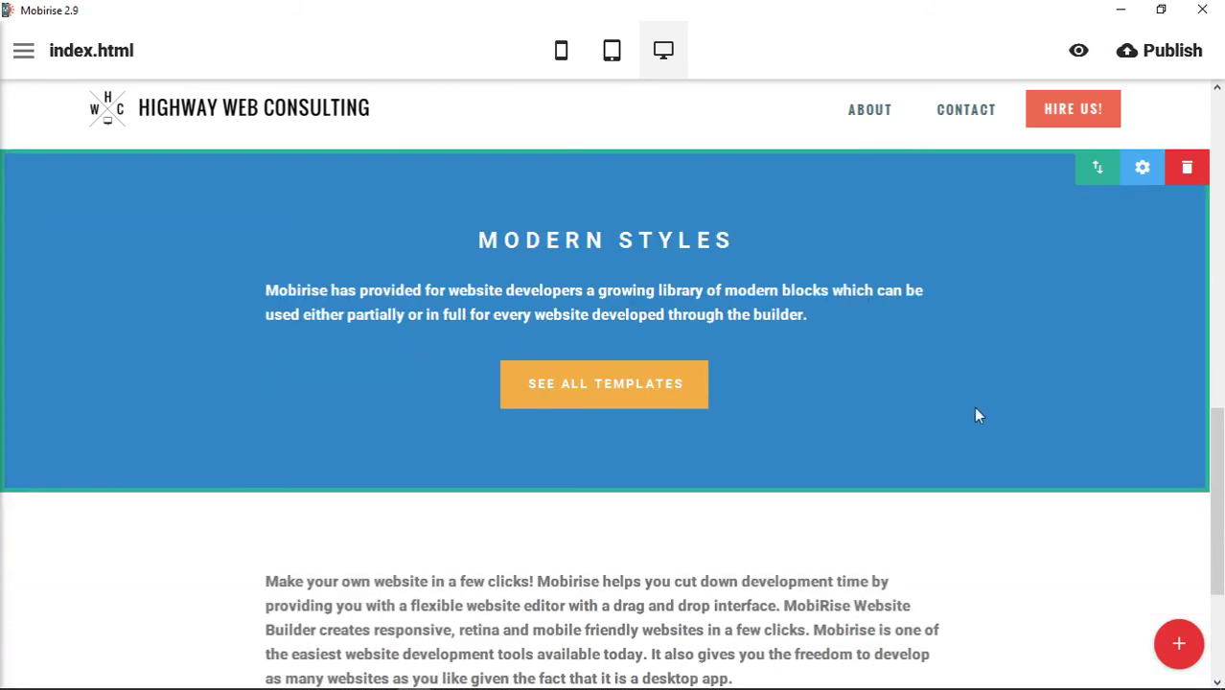
scroll(975, 415, up, 6)
scroll(975, 458, down, 5)
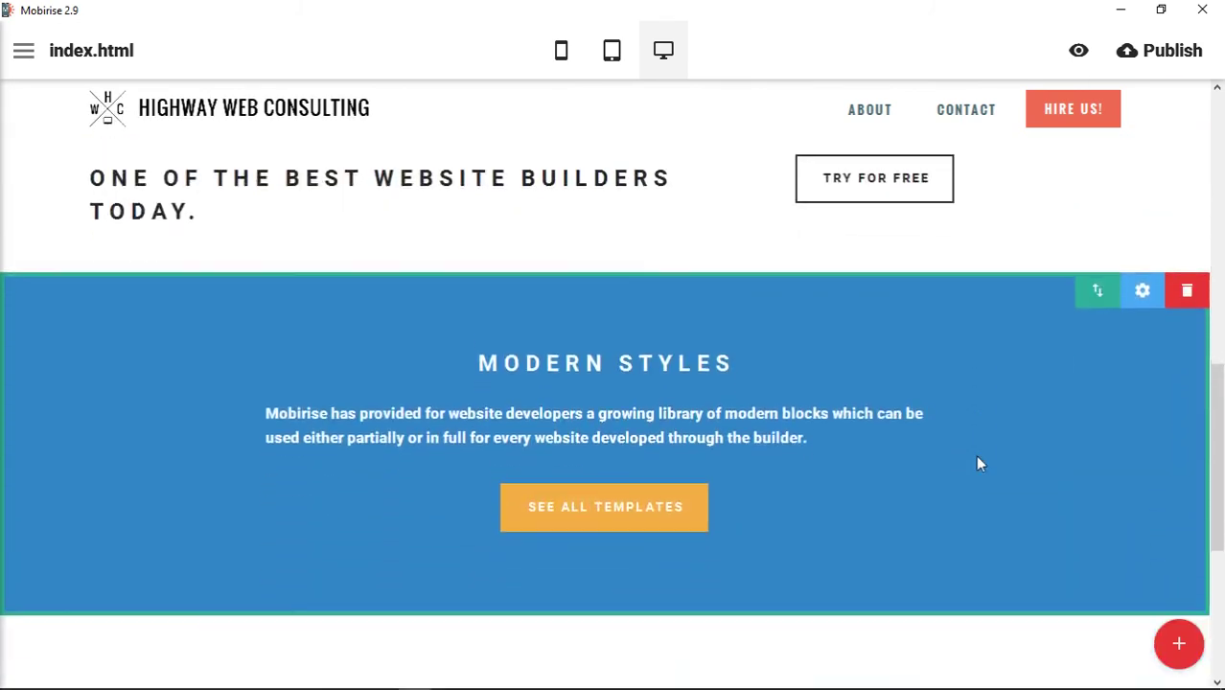
scroll(976, 462, down, 1)
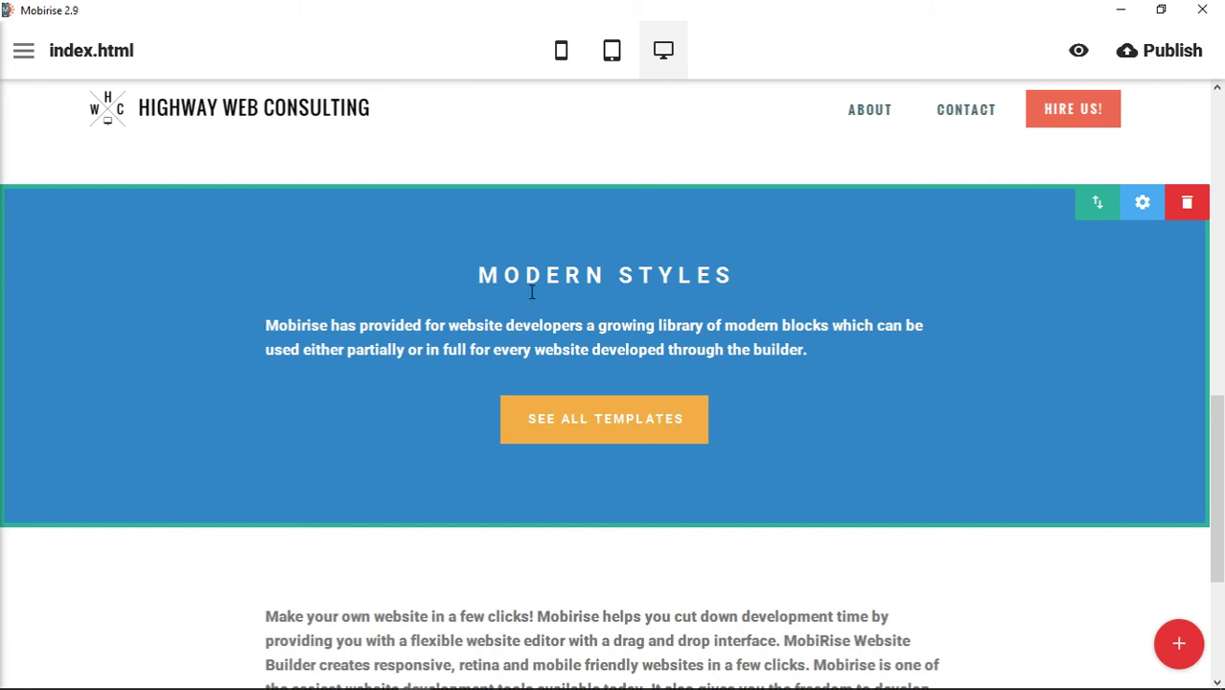
Step: Show the subtitle of the Modern Styles block and set its text color to white
drag(485, 276, 741, 275)
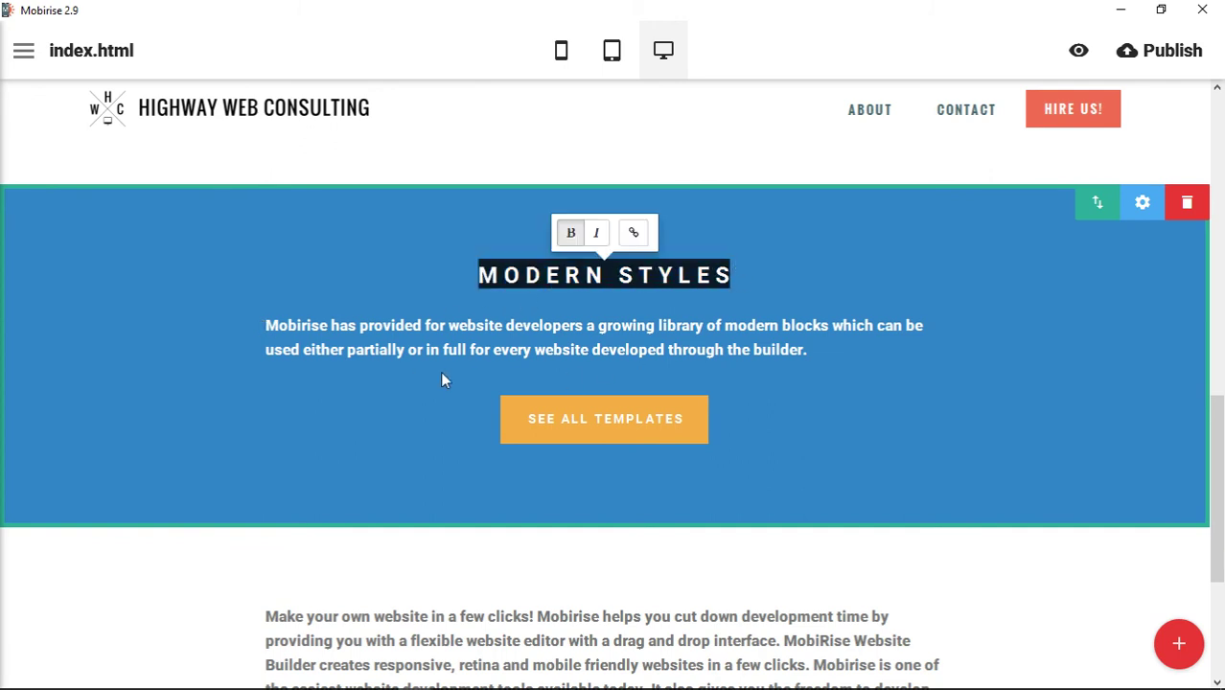
click(1143, 203)
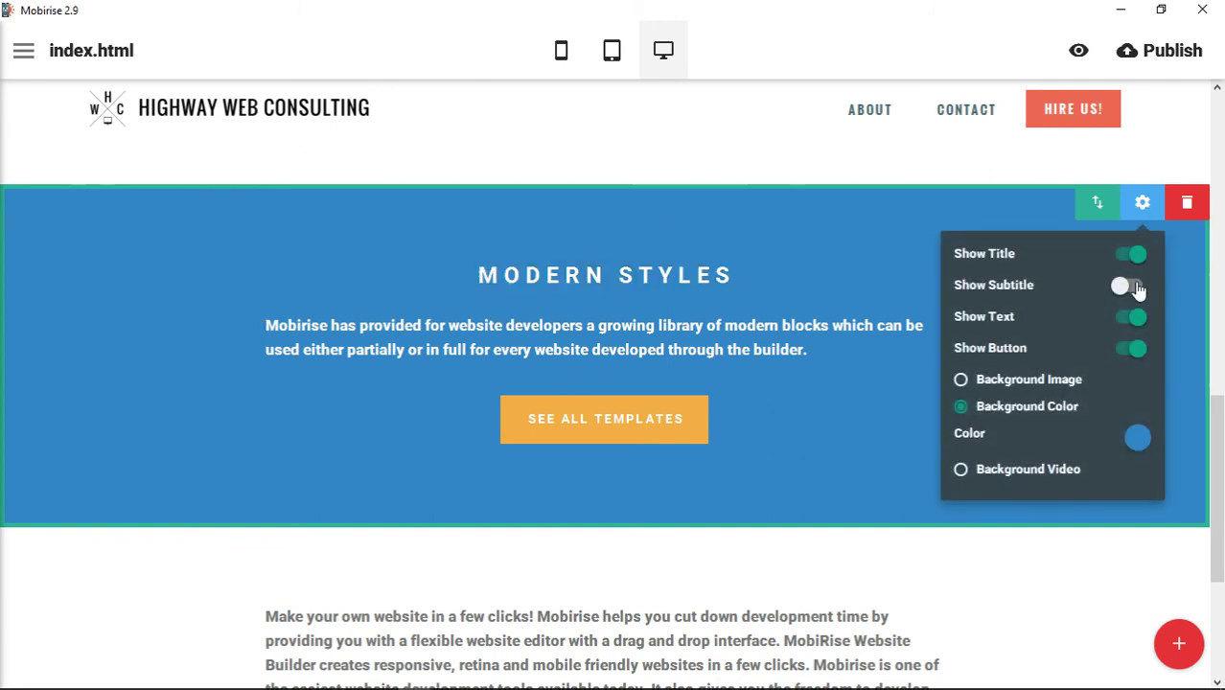
click(1128, 287)
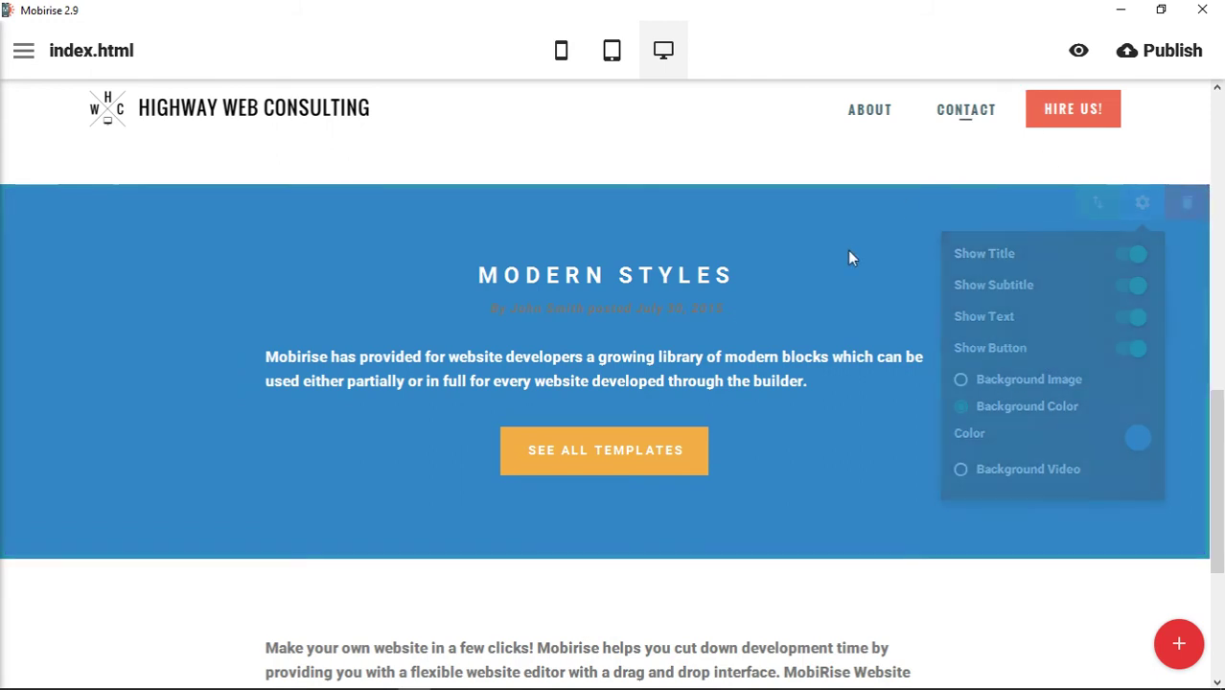
click(588, 313)
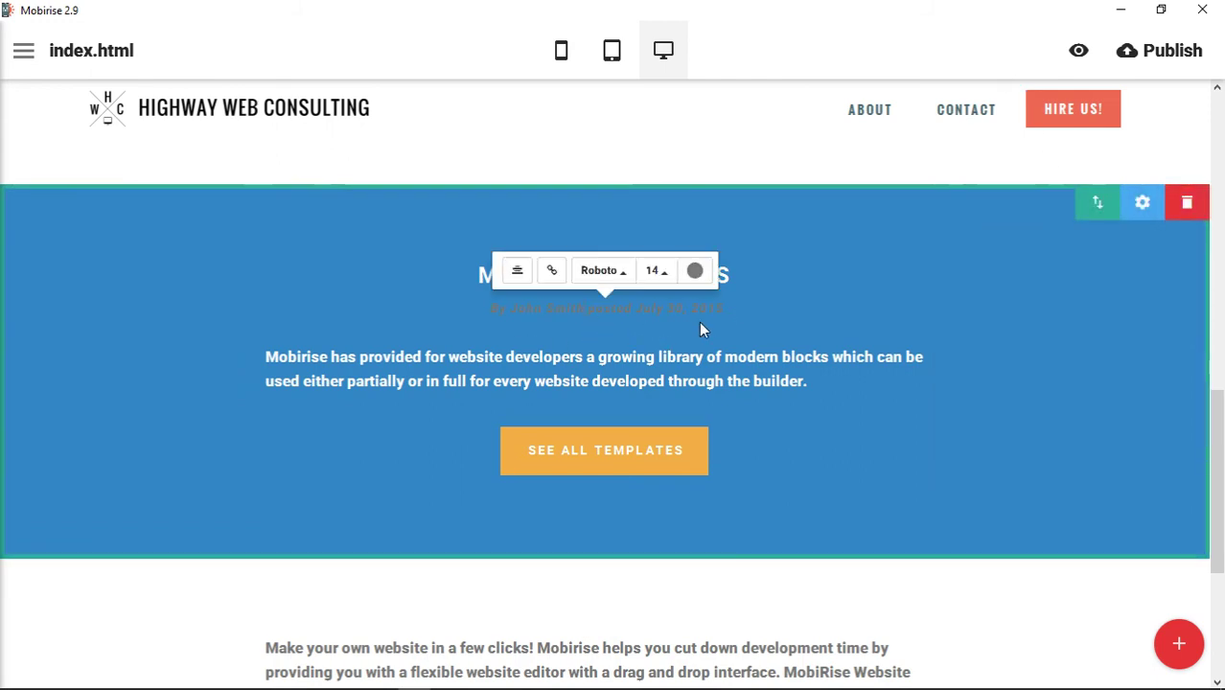
click(695, 270)
click(866, 316)
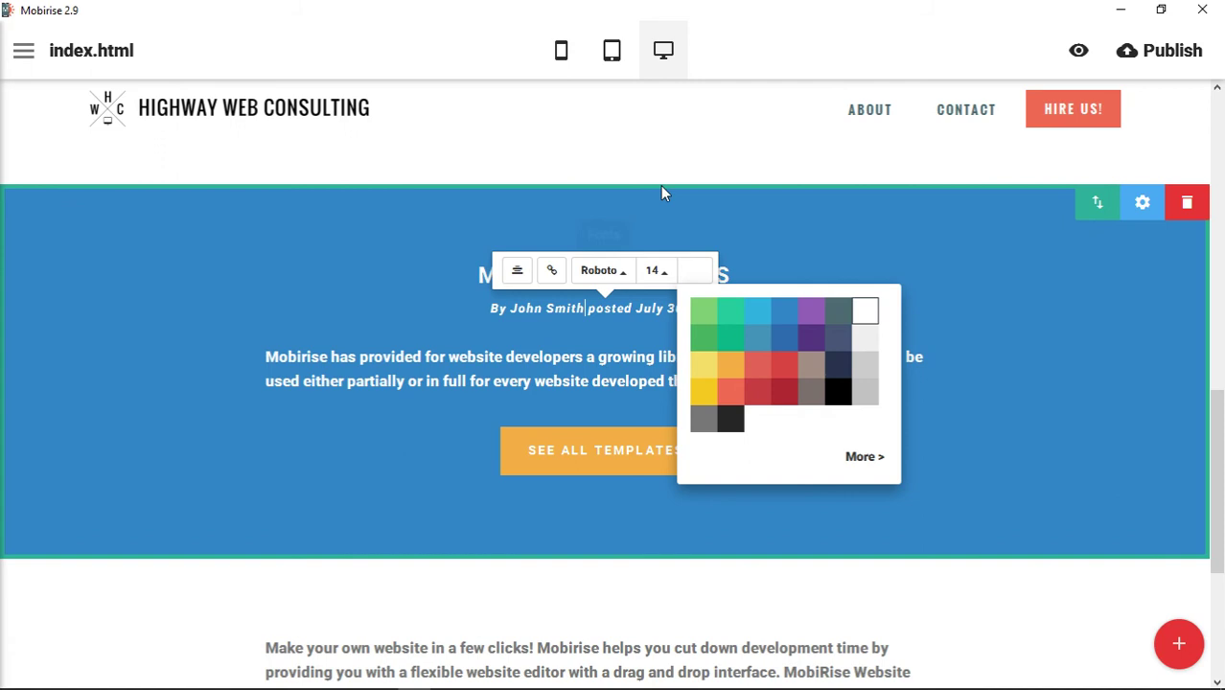
click(766, 84)
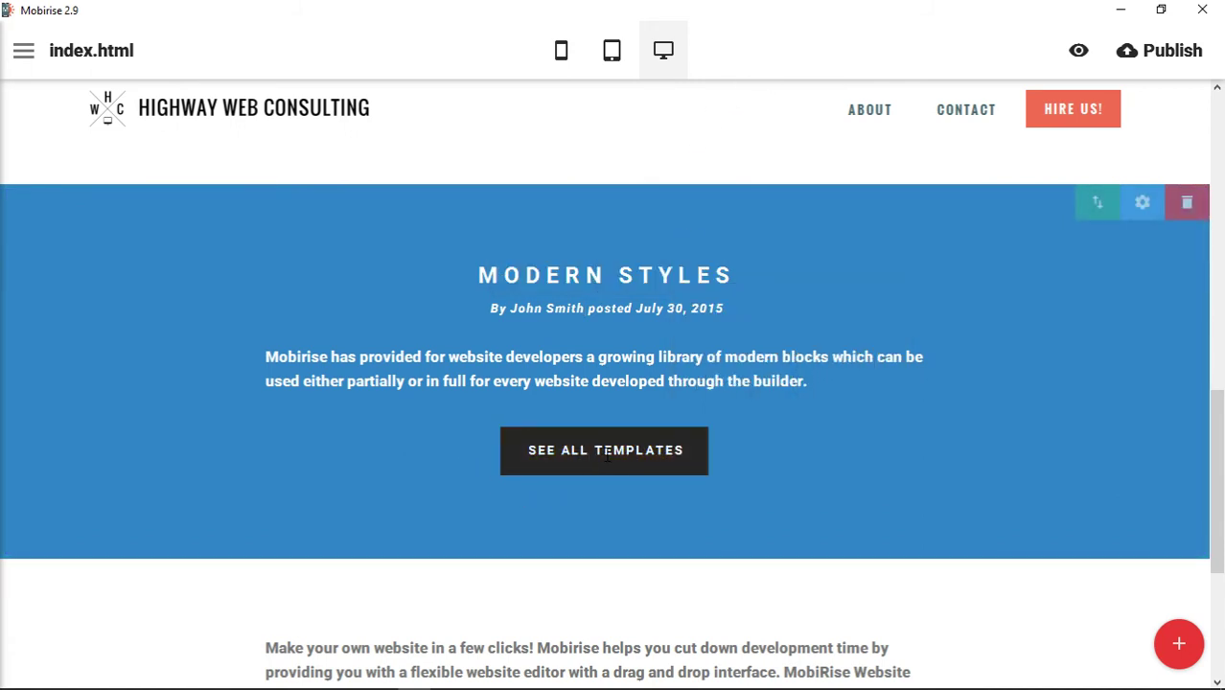
Step: Replace the label of the Modern Styles block's button with "CONTINUE READING"
triple_click(668, 461)
text(READ MORE)
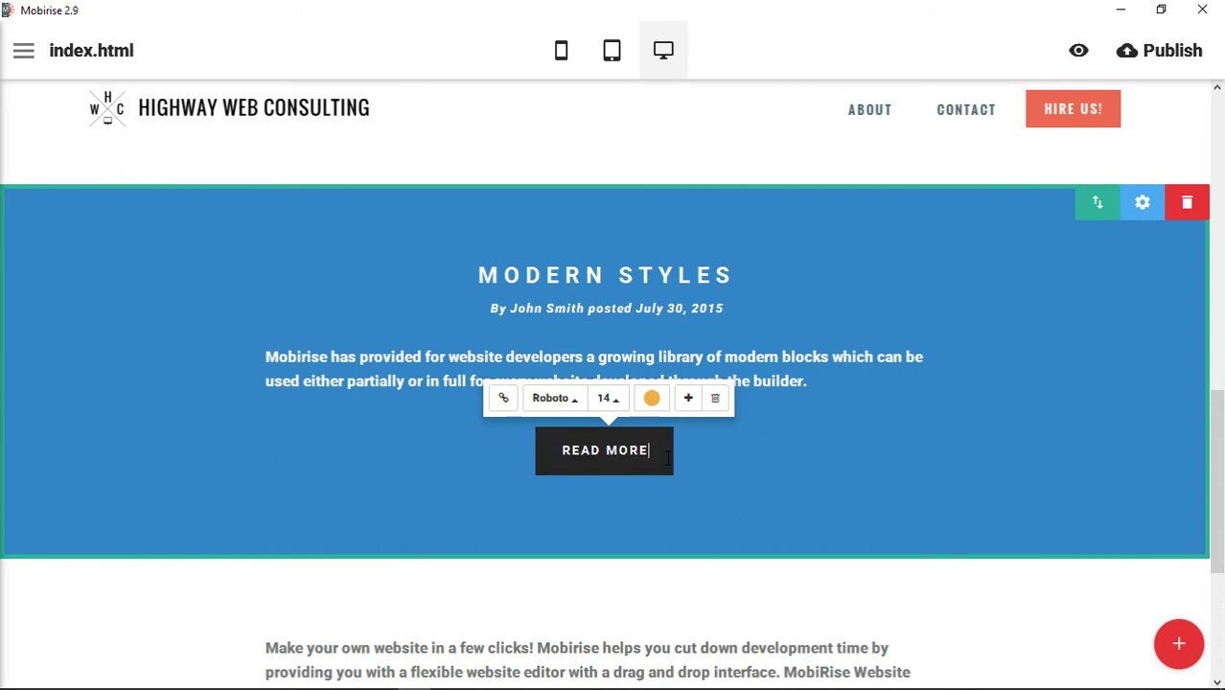
key(BackSpace)
key(BackSpace)
key(BackSpace)
key(BackSpace)
key(BackSpace)
key(BackSpace)
key(BackSpace)
key(BackSpace)
key(BackSpace)
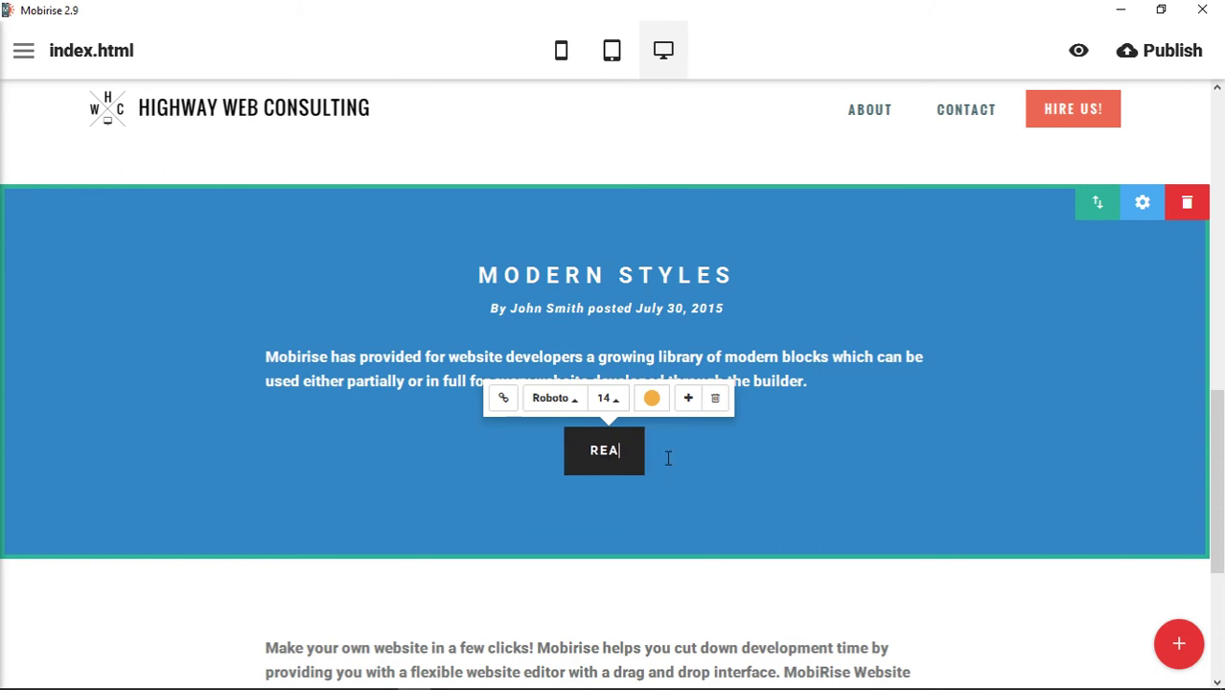
text(CONTINUE )
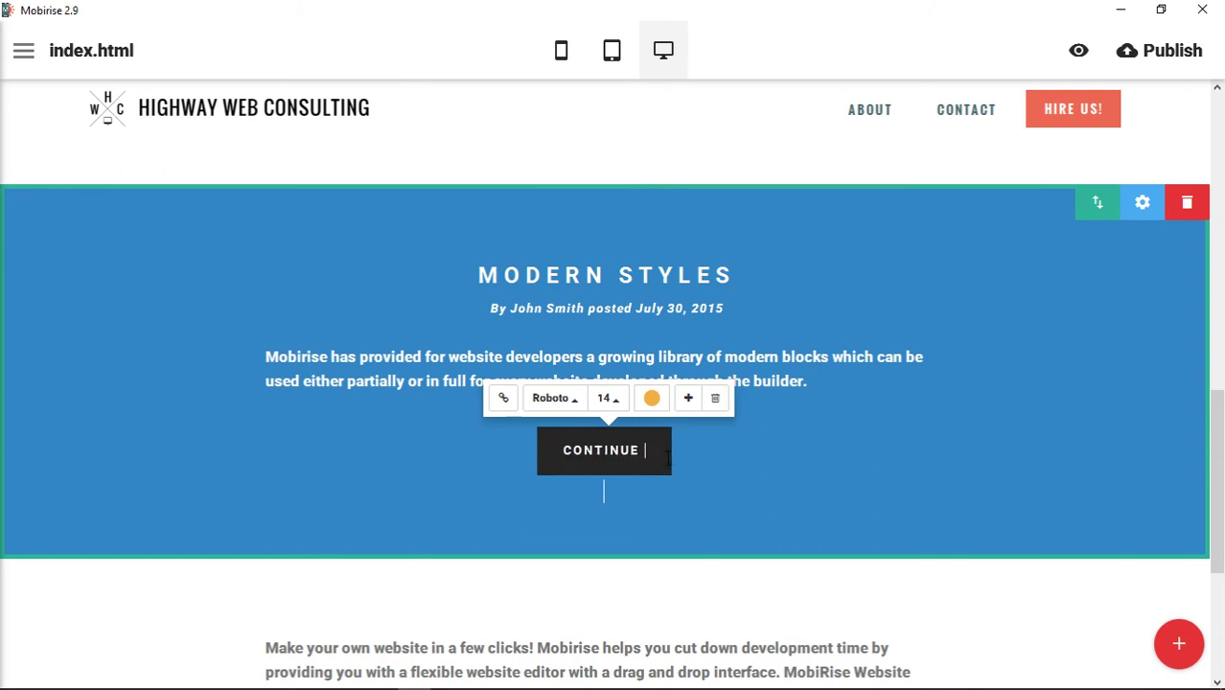
text(READING)
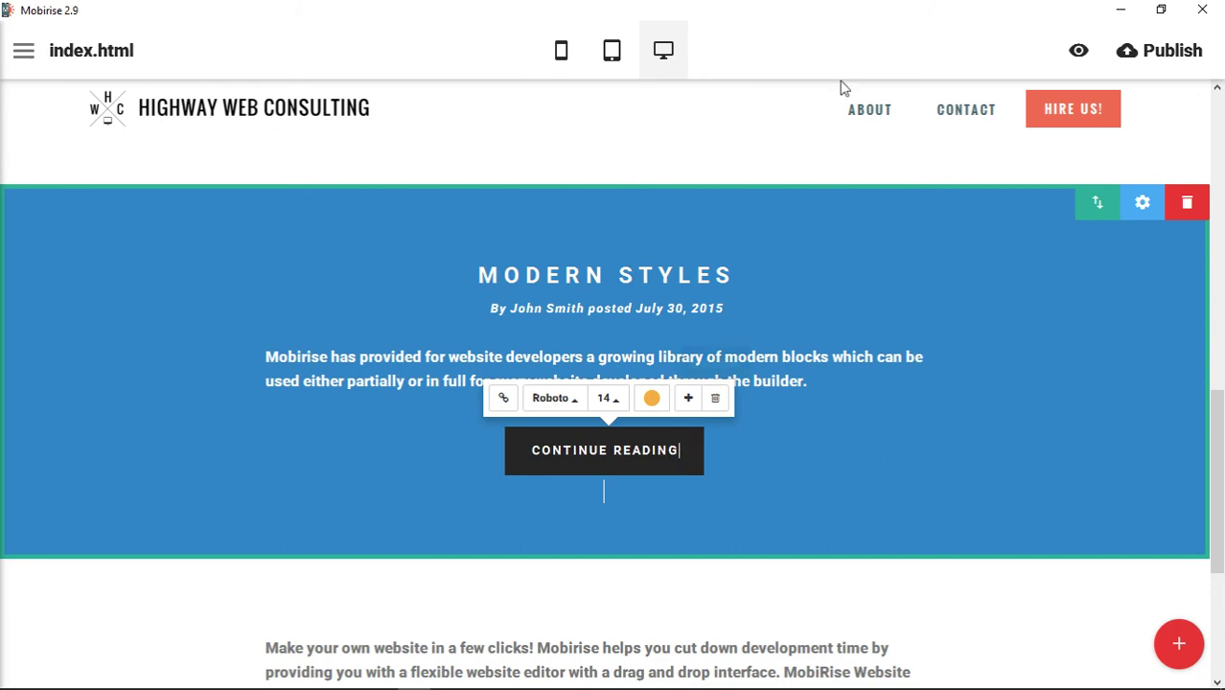
click(851, 441)
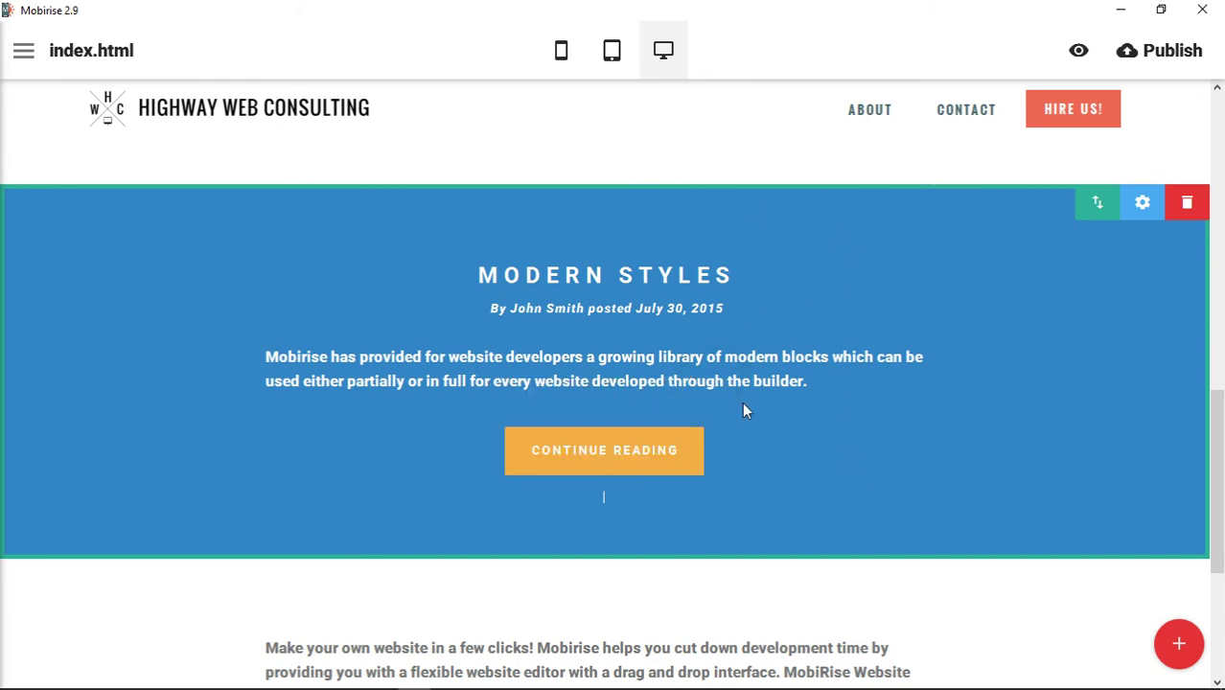
drag(271, 357, 856, 383)
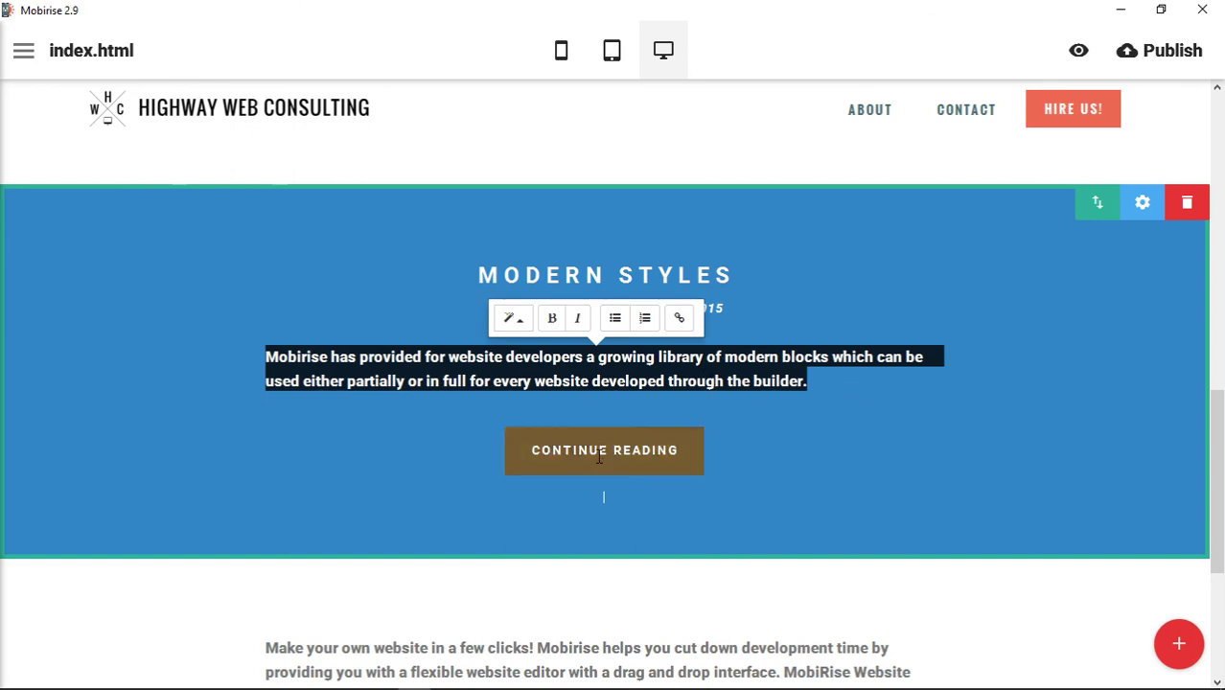
click(600, 450)
click(894, 159)
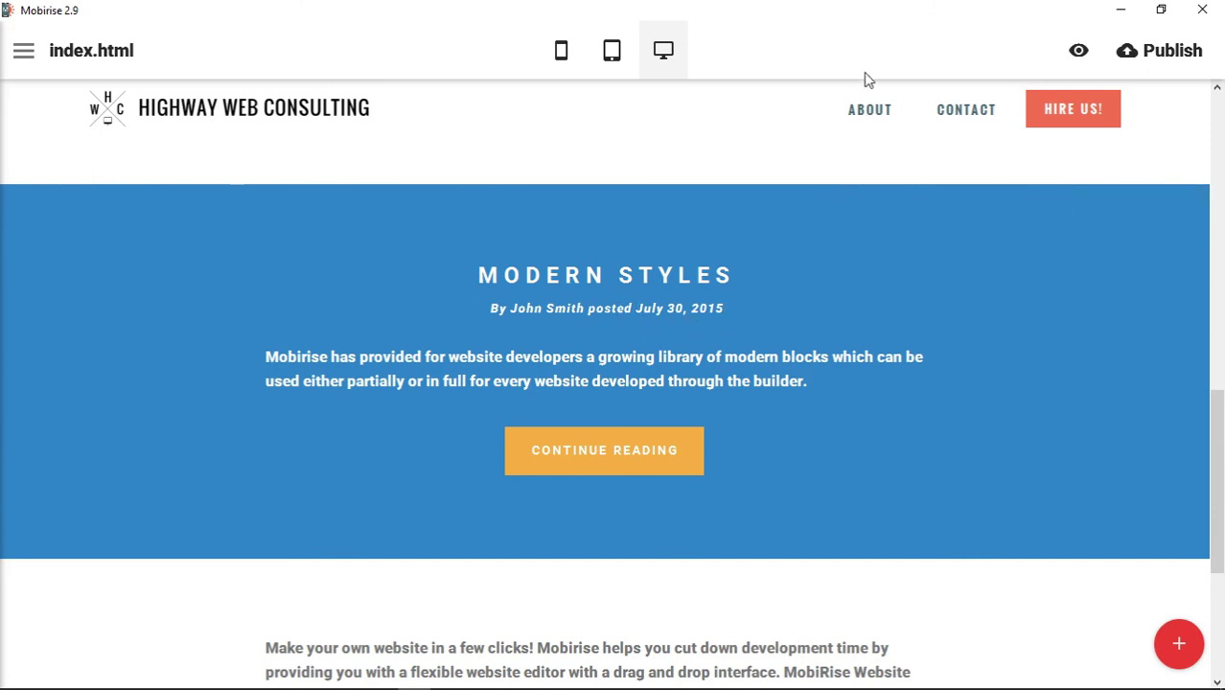
Step: Review the customized info blocks on the page and open the block library at the Info category
scroll(973, 383, up, 8)
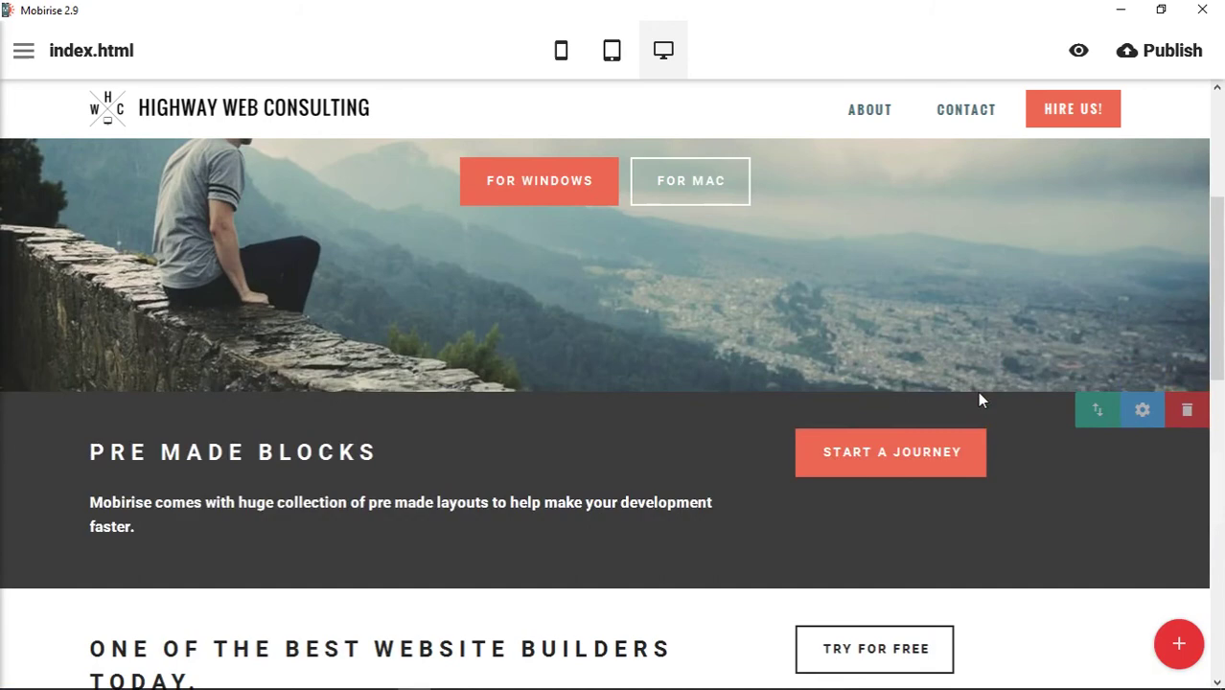
scroll(982, 392, up, 2)
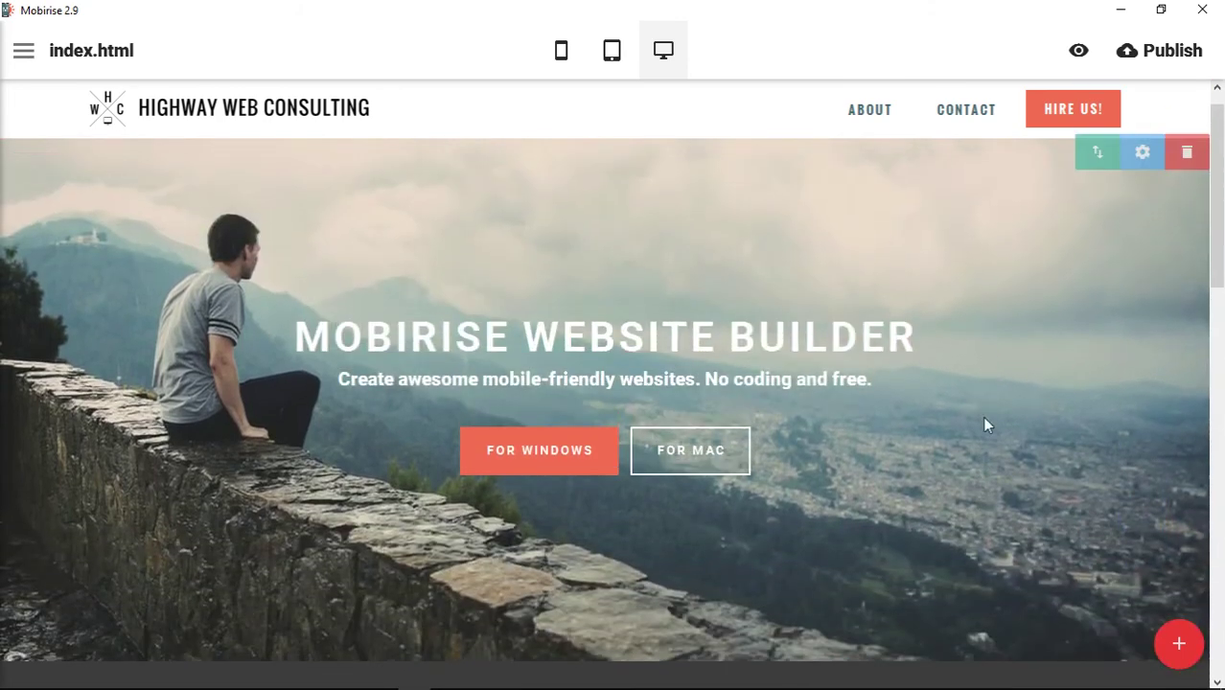
scroll(988, 425, down, 5)
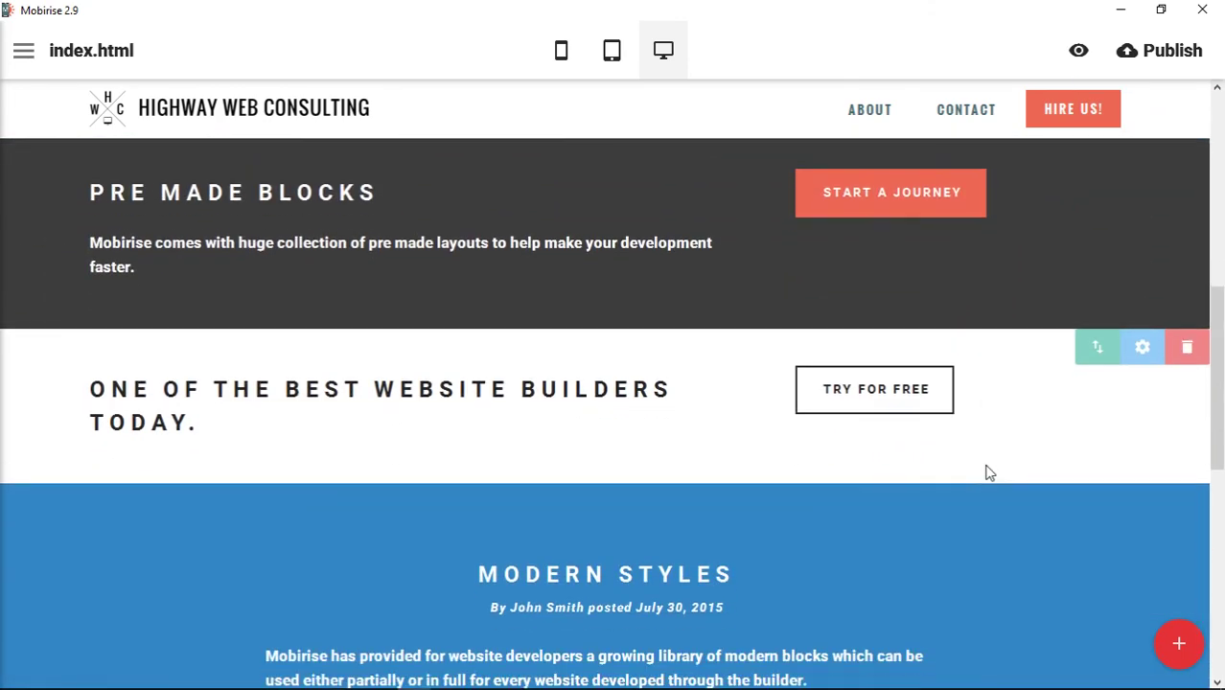
scroll(989, 473, down, 1)
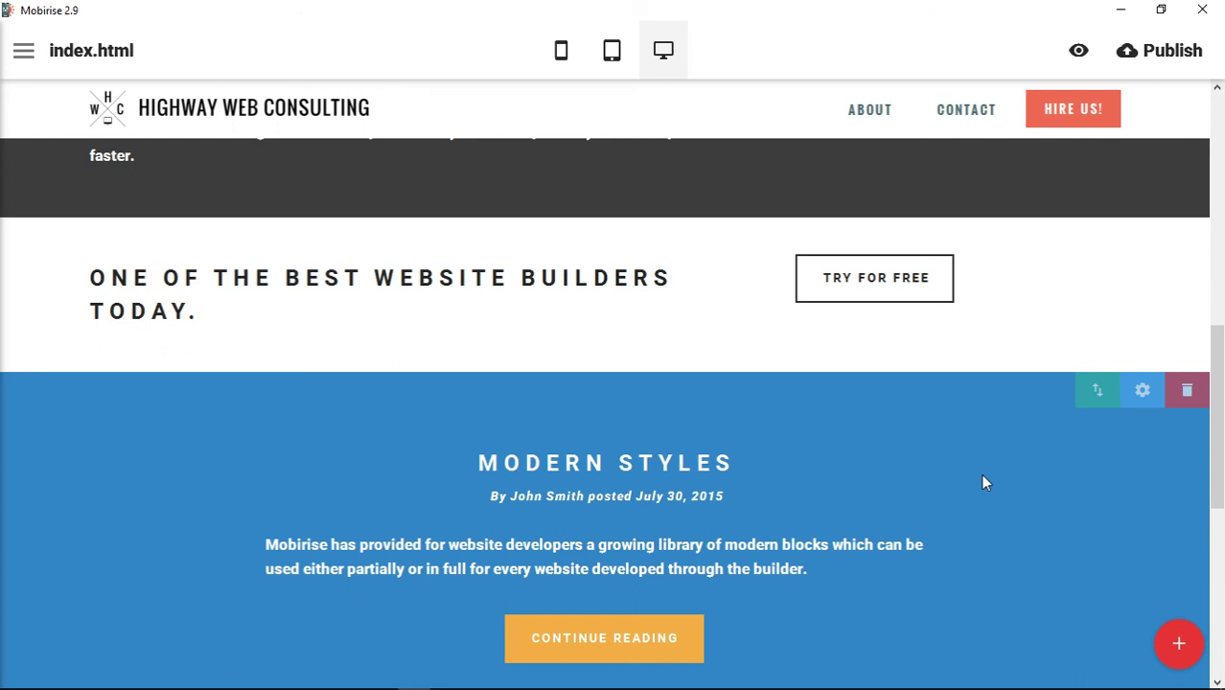
click(1179, 644)
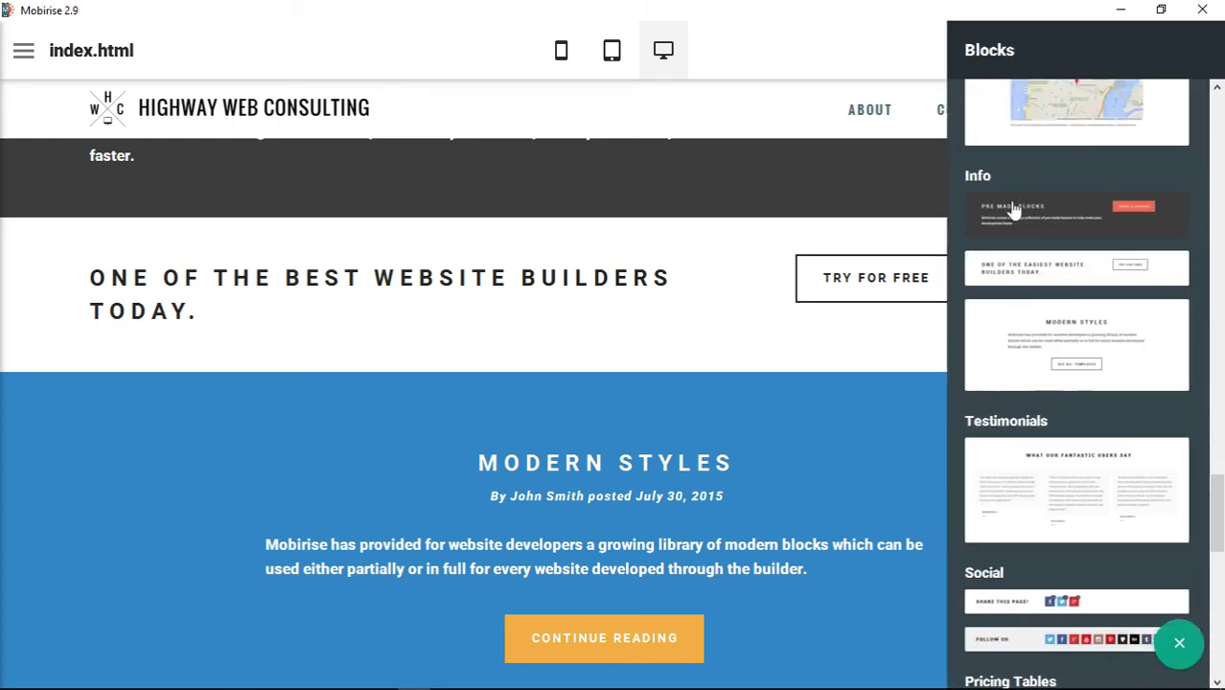